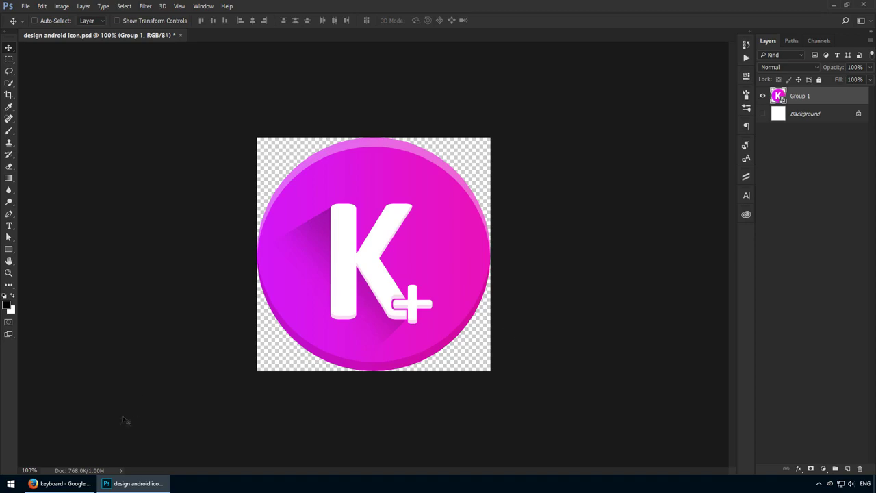
Step: After checking the Google Play reference page, create a new 512×512 document
{"action": "left_click", "coordinate": [60, 483]}
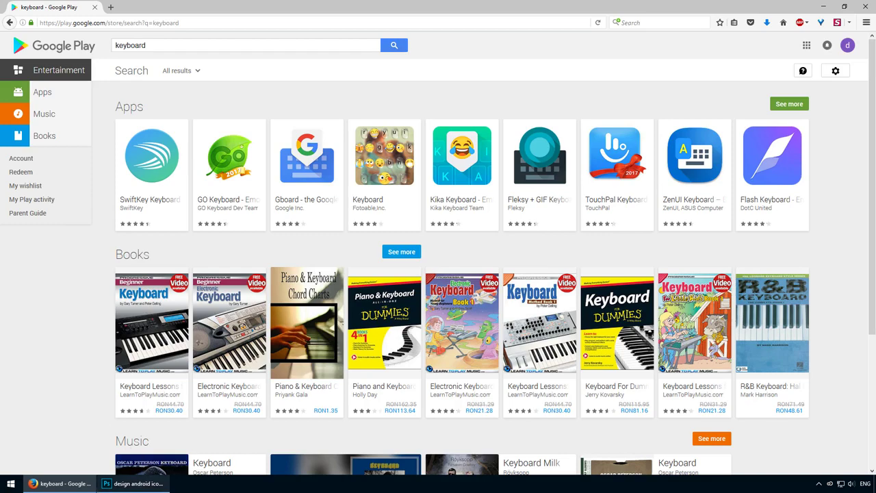
{"action": "left_click", "coordinate": [133, 484]}
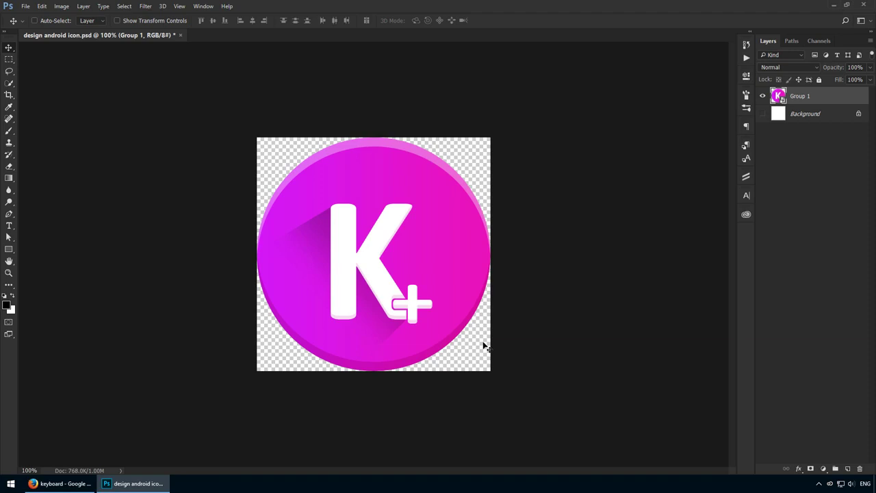
{"action": "key", "text": "ctrl+n"}
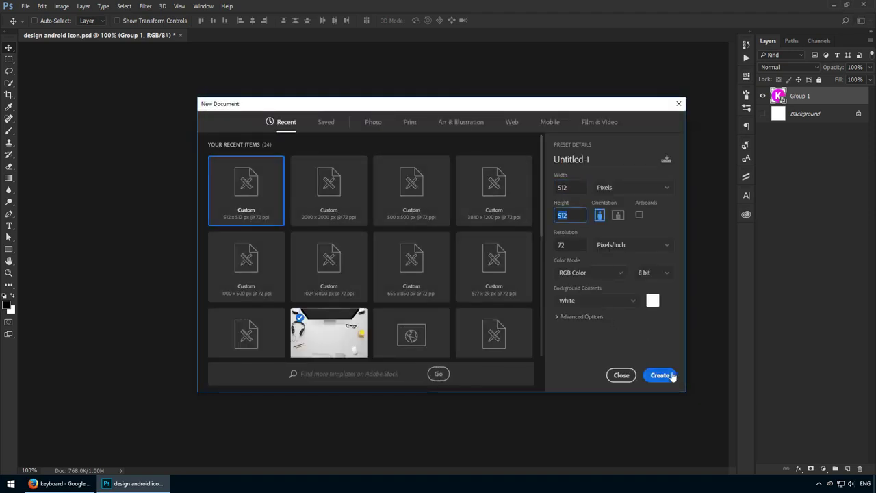
{"action": "left_click", "coordinate": [672, 375]}
Step: Draw a 512×512 px ellipse with the Ellipse Tool
{"action": "left_click", "coordinate": [11, 250]}
{"action": "left_click", "coordinate": [58, 267]}
{"action": "left_click", "coordinate": [351, 236]}
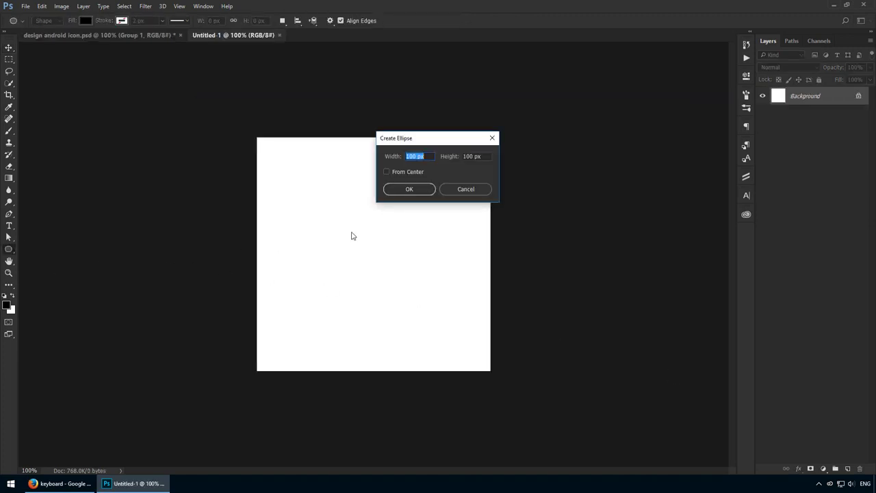
{"action": "type", "text": "512"}
{"action": "key", "text": "Tab"}
{"action": "type", "text": "512"}
{"action": "left_click", "coordinate": [409, 190]}
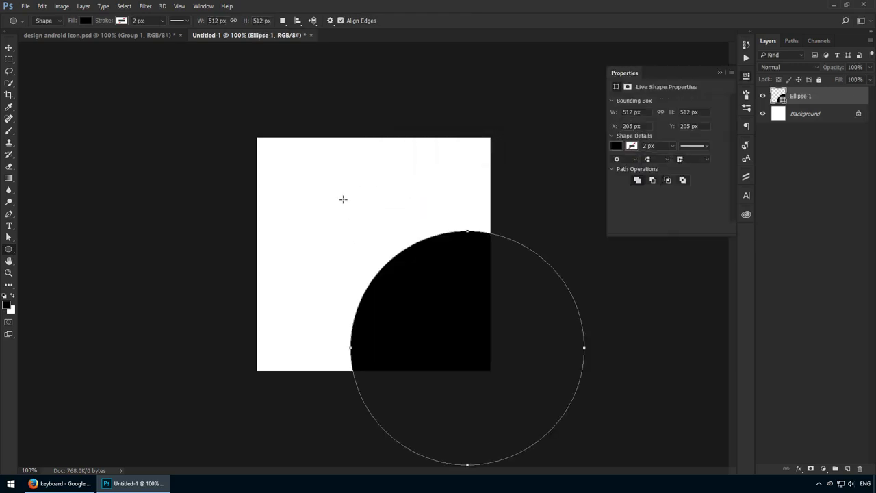
Step: Centre the circle vertically and horizontally on the canvas and hide the white Background layer
{"action": "key", "text": "v"}
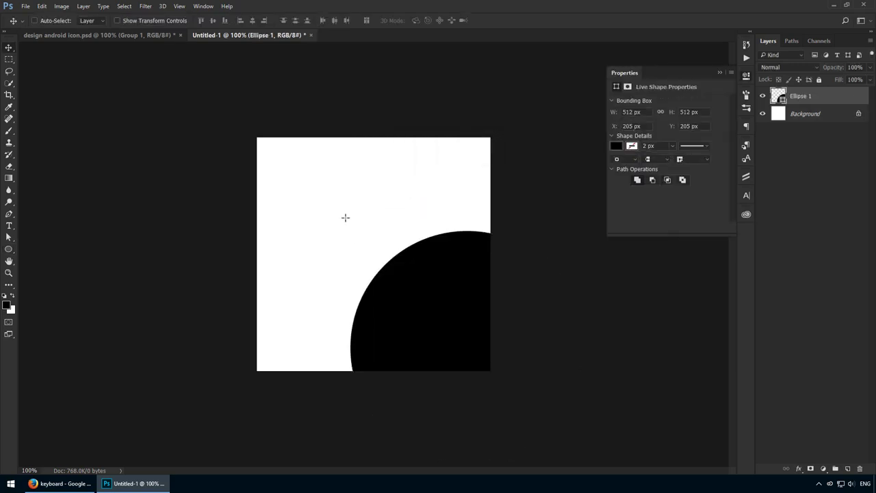
{"action": "key", "text": "ctrl+a"}
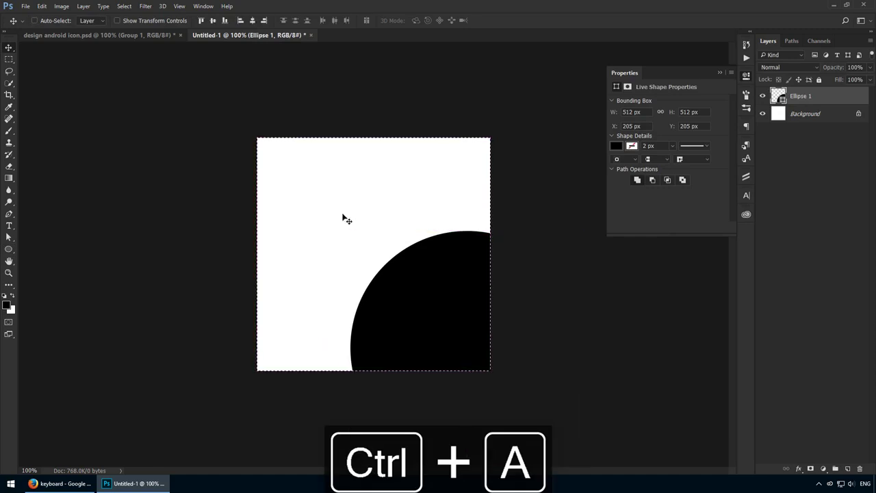
{"action": "left_click", "coordinate": [213, 20]}
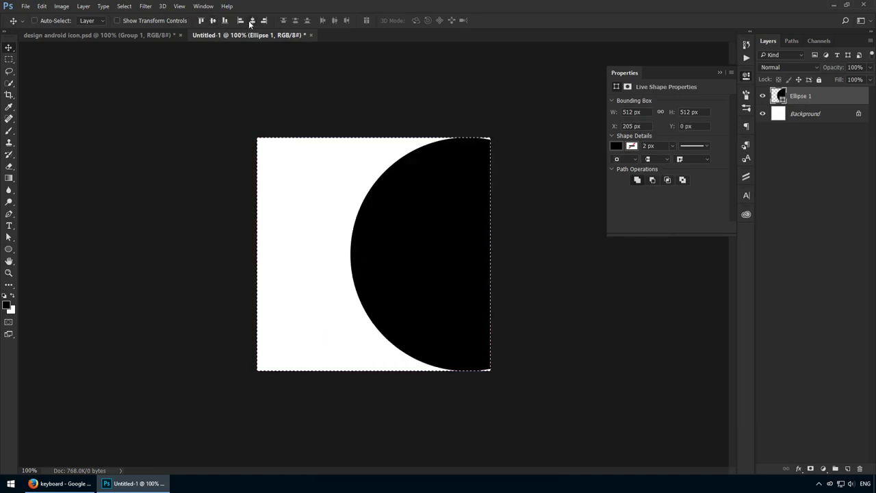
{"action": "left_click", "coordinate": [252, 19]}
{"action": "key", "text": "ctrl+d"}
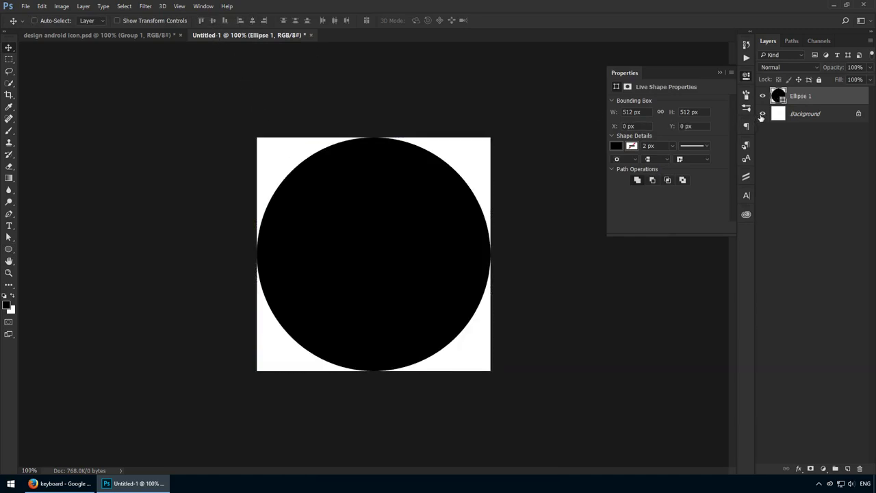
{"action": "left_click", "coordinate": [762, 114]}
{"action": "left_click", "coordinate": [746, 76]}
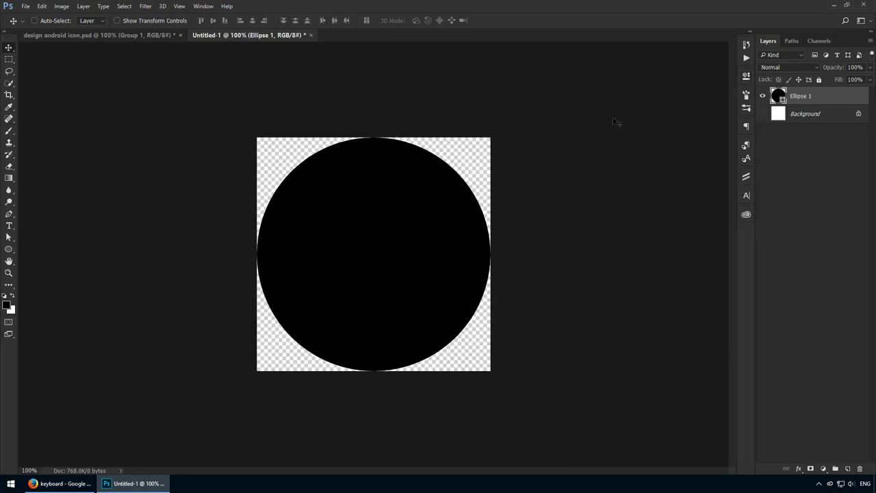
Step: Add a linear Gradient Overlay to the circle with angle 0
{"action": "left_click", "coordinate": [798, 469]}
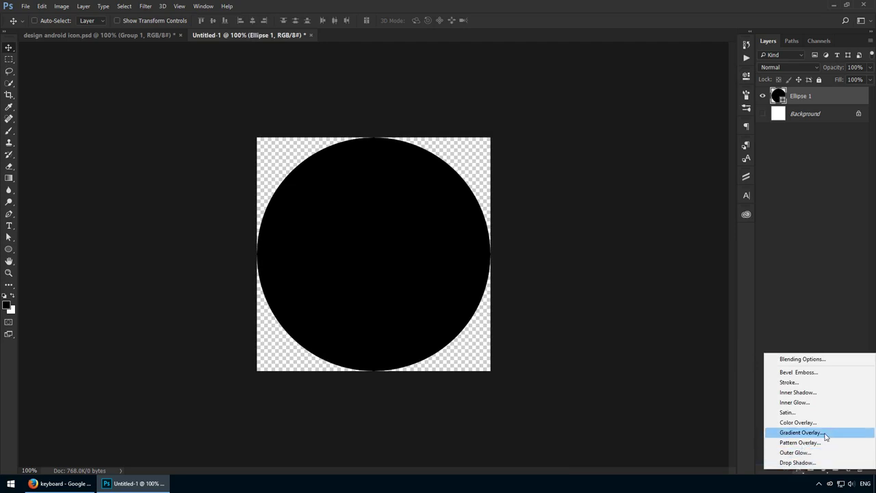
{"action": "left_click", "coordinate": [801, 433]}
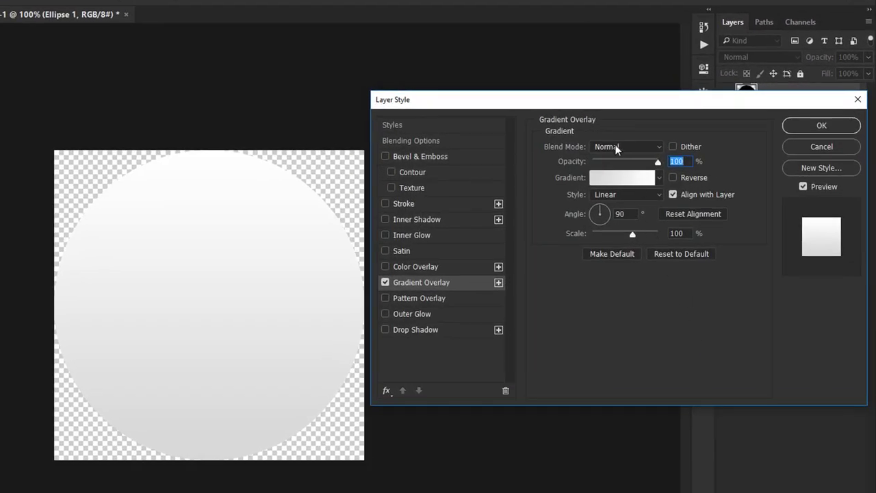
{"action": "left_click", "coordinate": [679, 162]}
{"action": "left_click", "coordinate": [624, 195]}
{"action": "left_click", "coordinate": [624, 199]}
{"action": "left_click", "coordinate": [622, 214]}
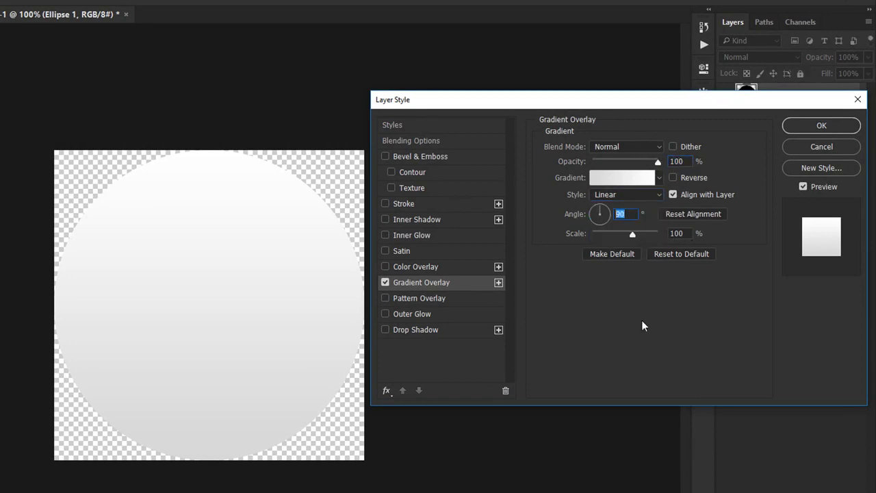
{"action": "type", "text": "0"}
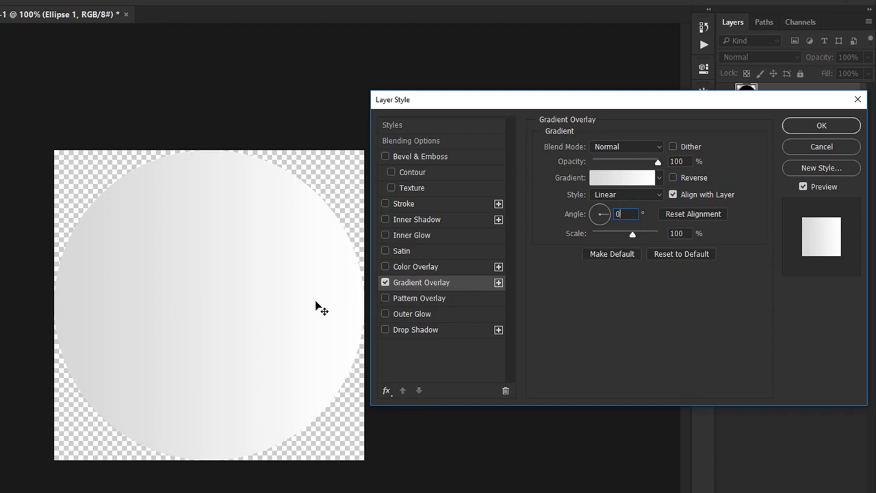
Step: Set the gradient stops to #dc16f3 on the left and #f316b8 on the right
{"action": "left_click", "coordinate": [613, 180]}
{"action": "double_click", "coordinate": [517, 431]}
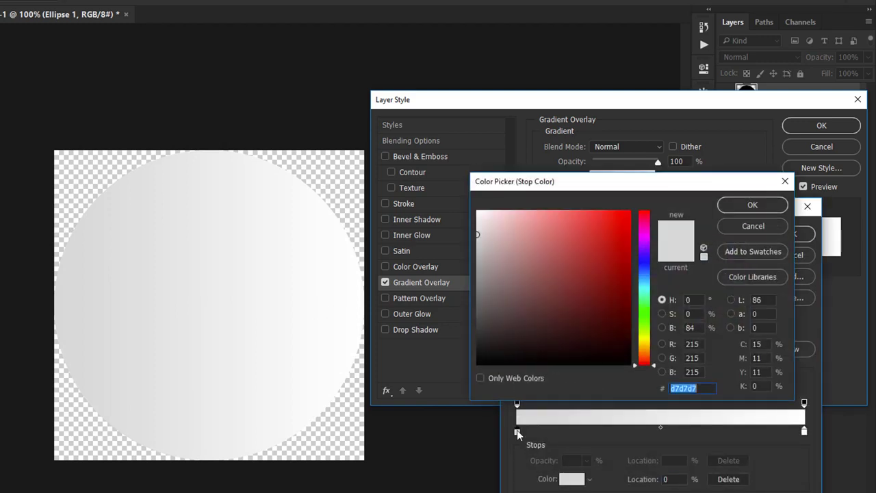
{"action": "type", "text": "dc1"}
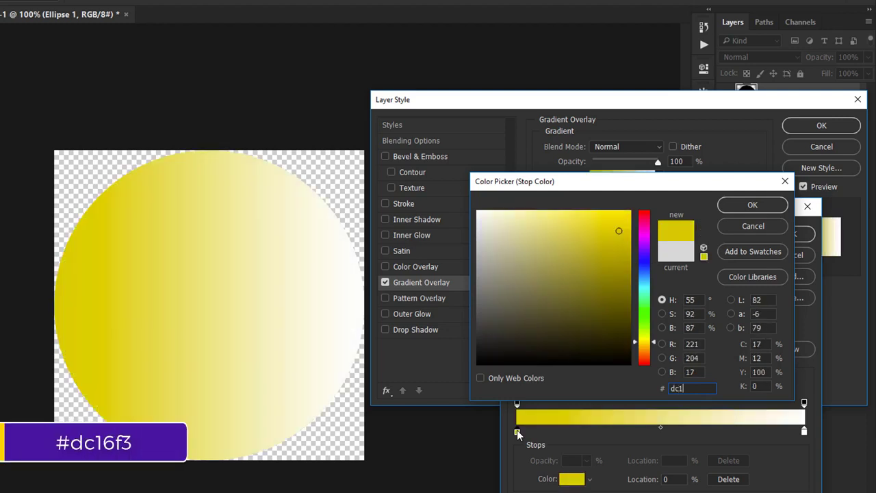
{"action": "type", "text": "6f3"}
{"action": "key", "text": "Return"}
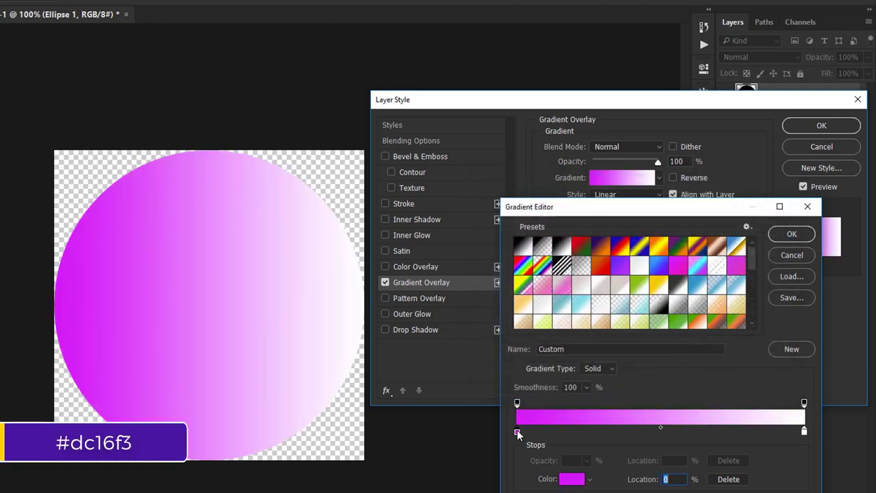
{"action": "double_click", "coordinate": [805, 432]}
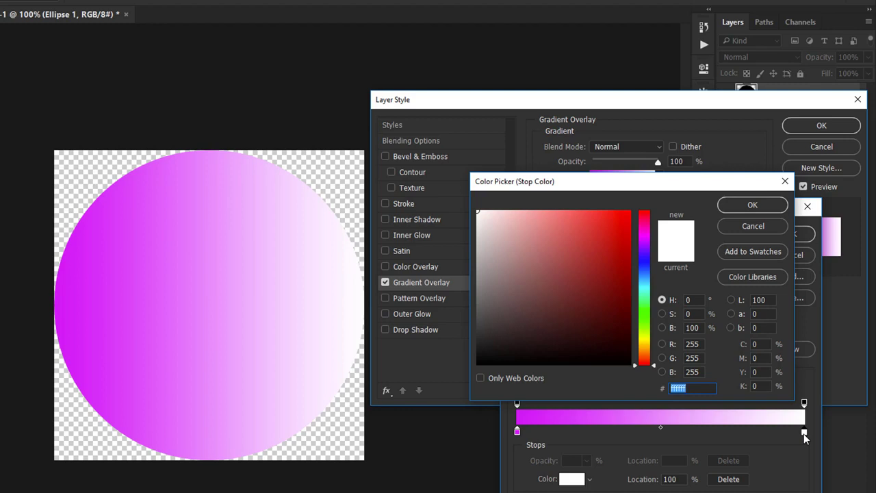
{"action": "type", "text": "f31"}
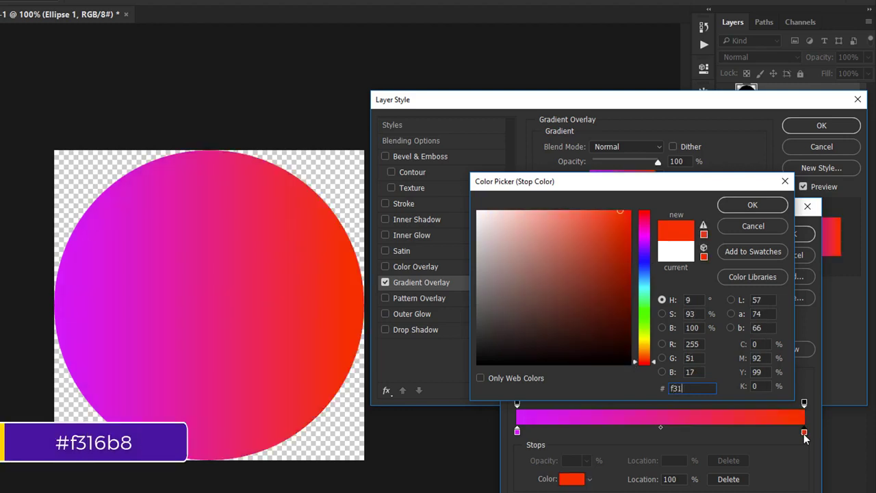
{"action": "type", "text": "6b8"}
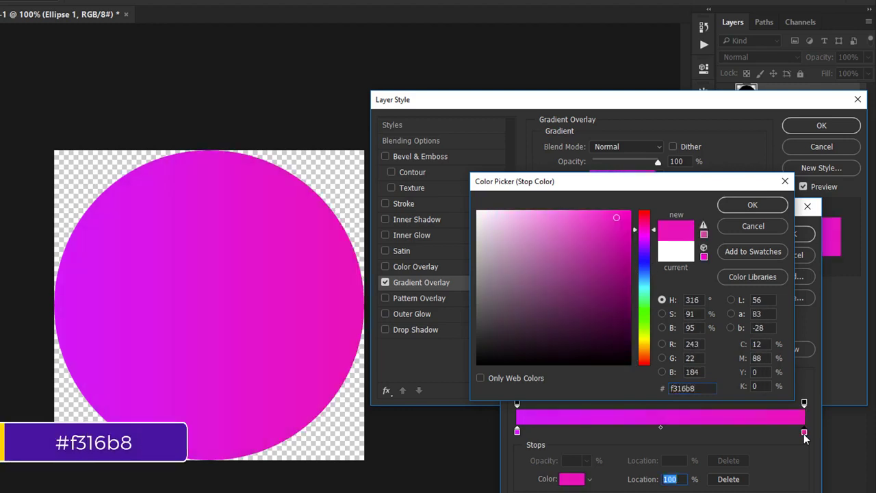
{"action": "key", "text": "Return"}
{"action": "key", "text": "Return"}
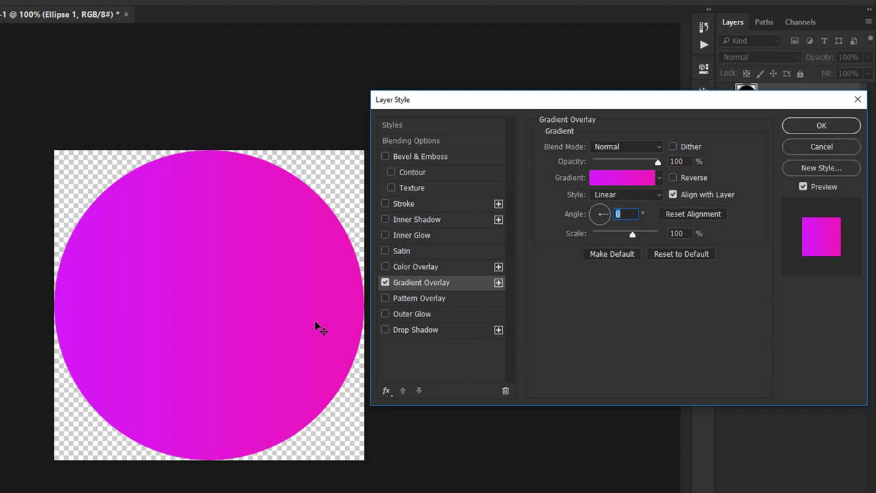
Step: Add a white Inner Shadow to the circle in Screen blend mode
{"action": "left_click", "coordinate": [422, 221]}
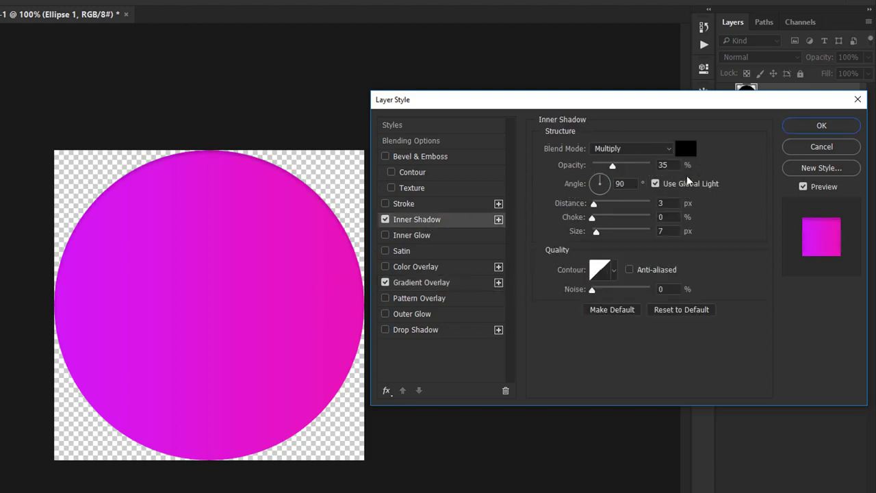
{"action": "left_click", "coordinate": [652, 150]}
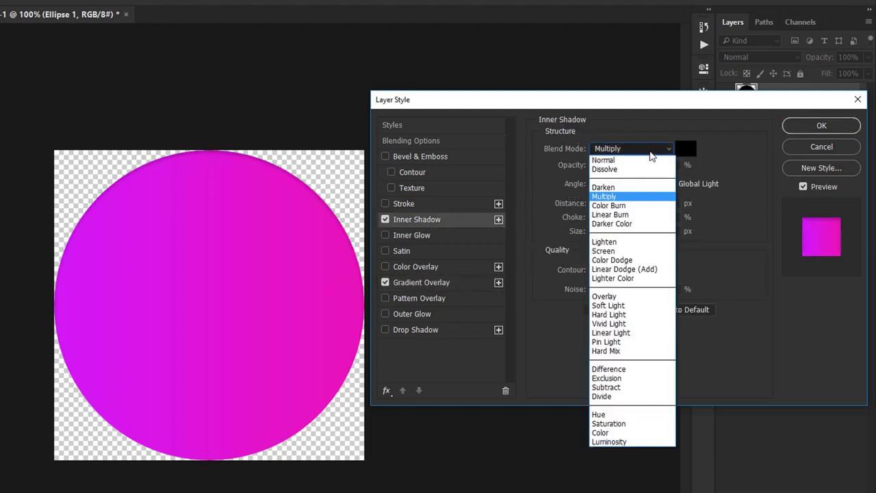
{"action": "left_click", "coordinate": [623, 250]}
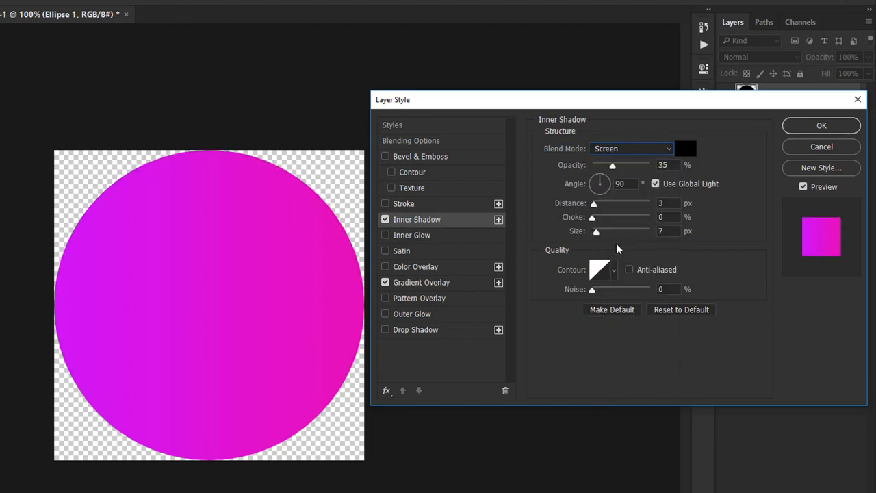
{"action": "left_click", "coordinate": [686, 149]}
{"action": "type", "text": "ffffff"}
{"action": "key", "text": "Return"}
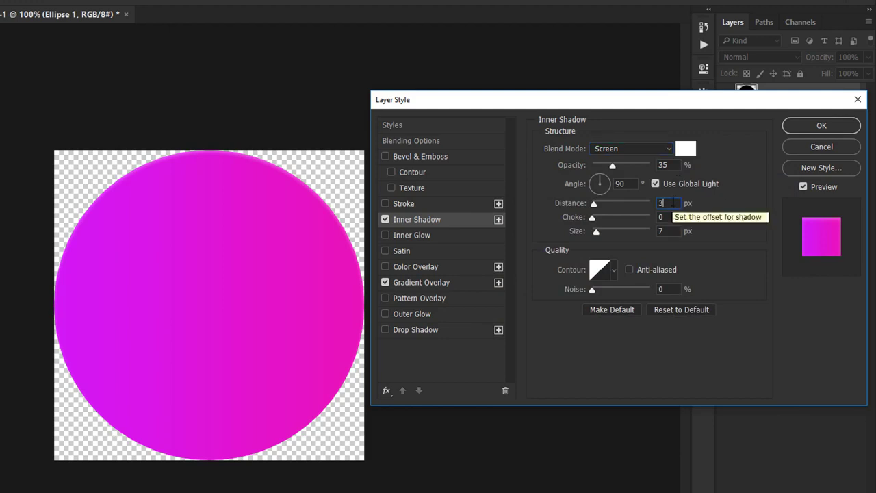
Step: Give the white inner shadow distance 20 and size 0, toggling it to compare
{"action": "double_click", "coordinate": [671, 203]}
{"action": "type", "text": "20"}
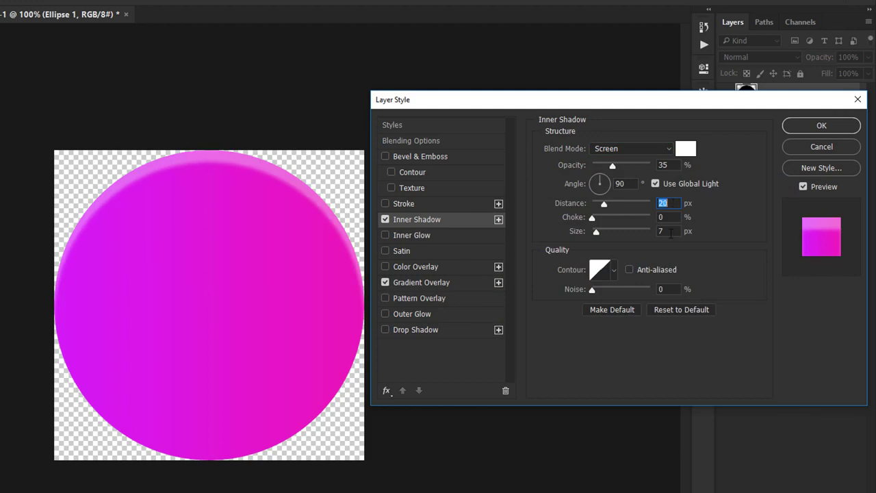
{"action": "double_click", "coordinate": [666, 232]}
{"action": "type", "text": "0"}
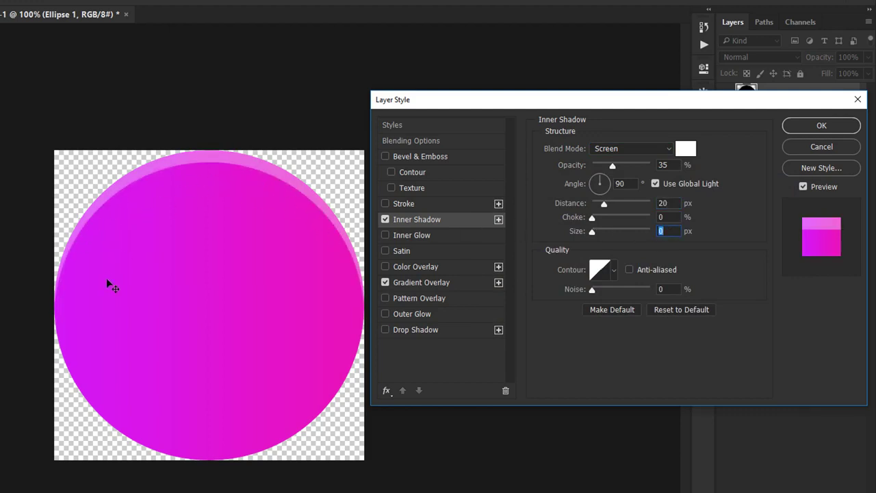
{"action": "left_click", "coordinate": [385, 219]}
{"action": "left_click", "coordinate": [385, 219]}
{"action": "left_click", "coordinate": [678, 204]}
Step: Add a second Inner Shadow in Multiply, without global light, at 40% opacity
{"action": "left_click", "coordinate": [499, 219]}
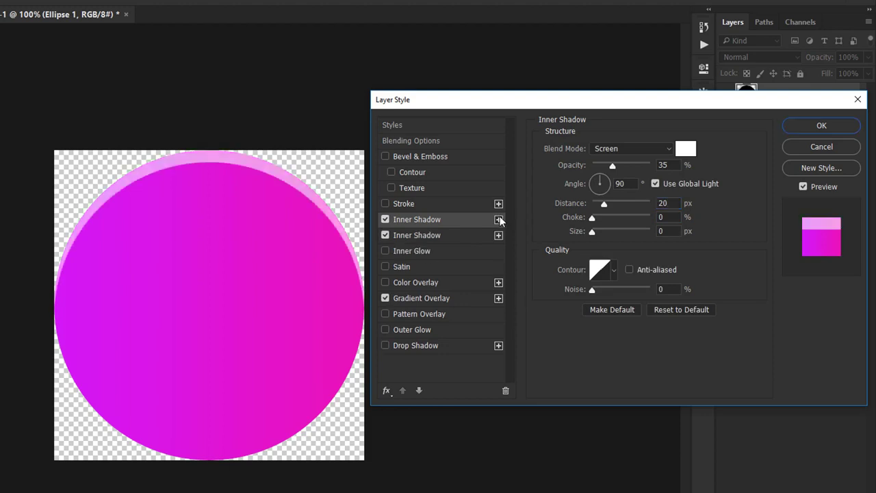
{"action": "left_click", "coordinate": [423, 235]}
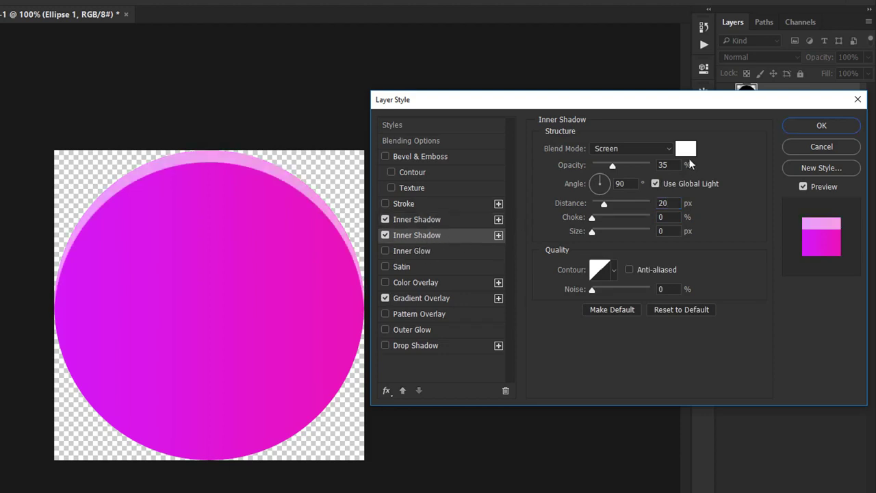
{"action": "left_click", "coordinate": [647, 149]}
{"action": "left_click", "coordinate": [610, 196]}
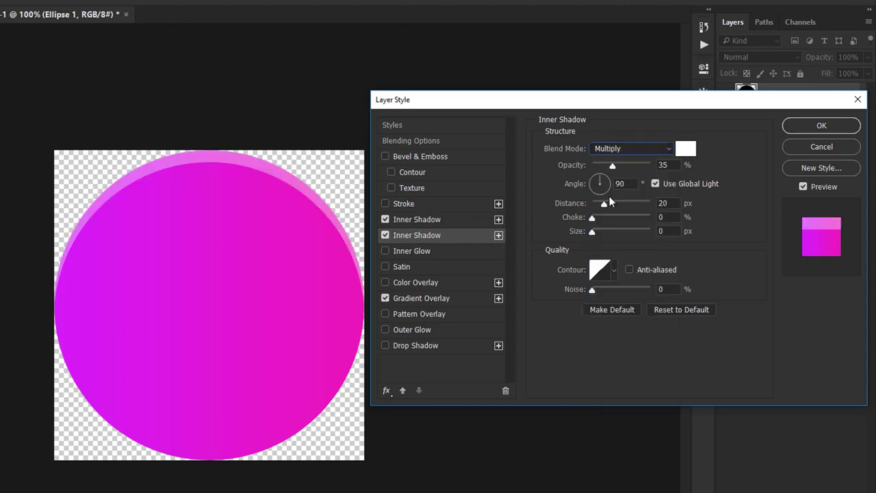
{"action": "left_click", "coordinate": [655, 184]}
{"action": "left_click", "coordinate": [674, 165]}
{"action": "key", "text": "Up"}
{"action": "key", "text": "Up"}
{"action": "key", "text": "Up"}
{"action": "key", "text": "Up"}
{"action": "key", "text": "Up"}
Step: Set the second shadow's angle to -90° and its colour to magenta #c20b91
{"action": "left_click", "coordinate": [632, 183]}
{"action": "type", "text": "-90"}
{"action": "left_click", "coordinate": [686, 148]}
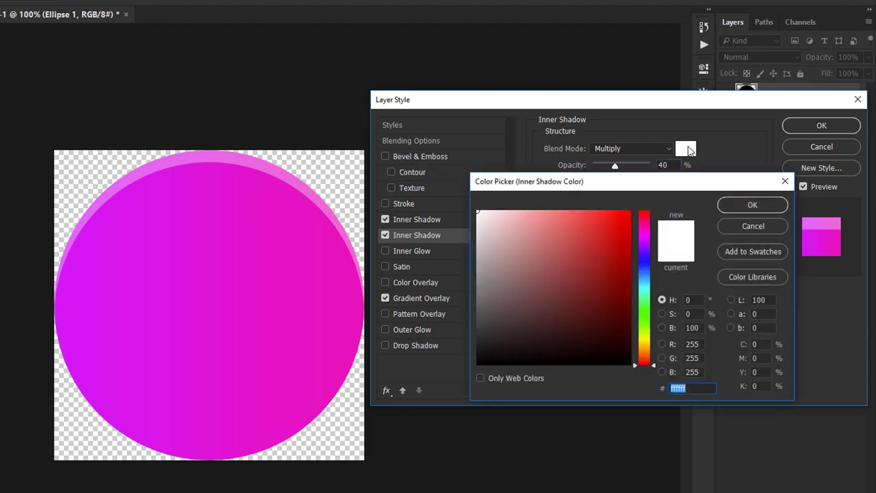
{"action": "type", "text": "2"}
{"action": "type", "text": "c20b91"}
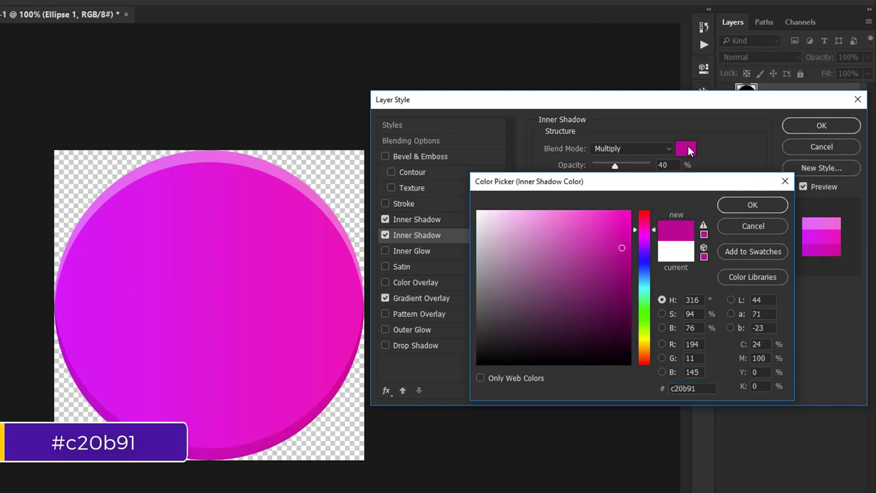
{"action": "key", "text": "Return"}
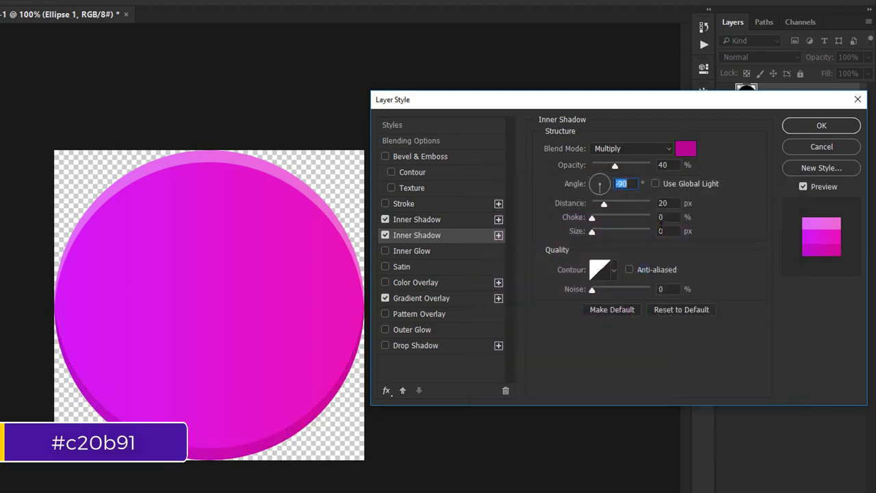
Step: Apply the layer style, hide extras, and type a K text layer on the circle
{"action": "left_click", "coordinate": [786, 130]}
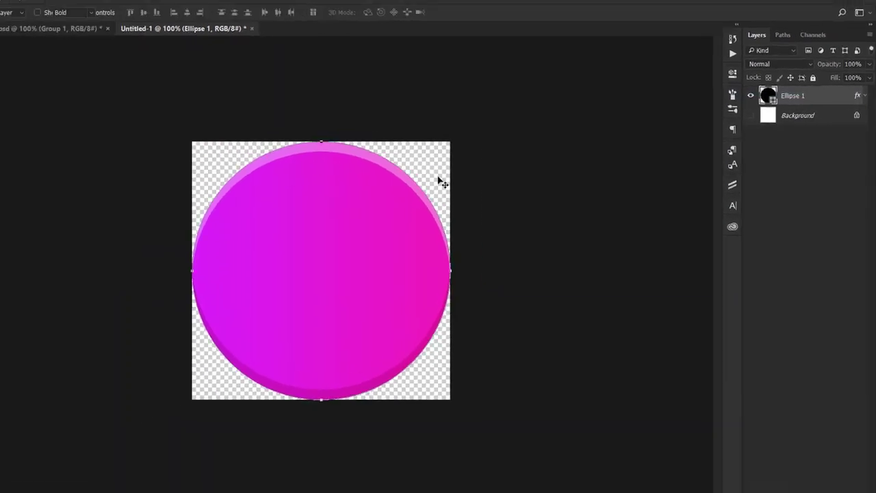
{"action": "key", "text": "ctrl+h"}
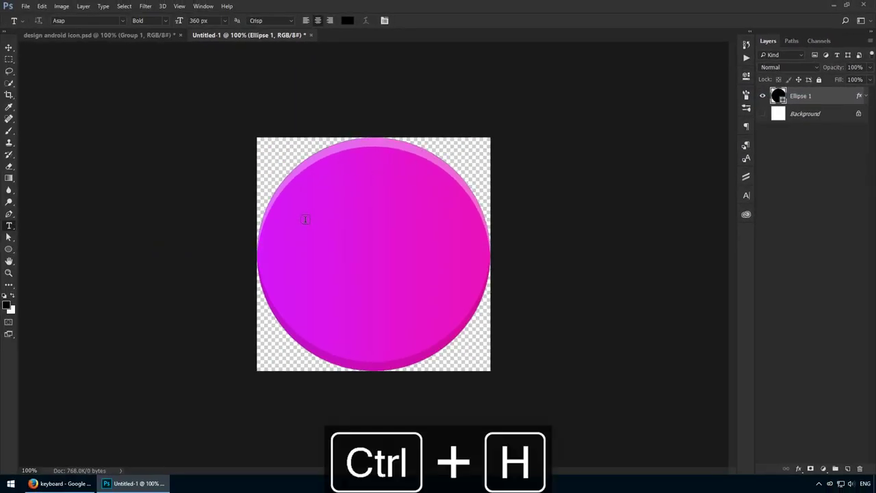
{"action": "left_click", "coordinate": [316, 266]}
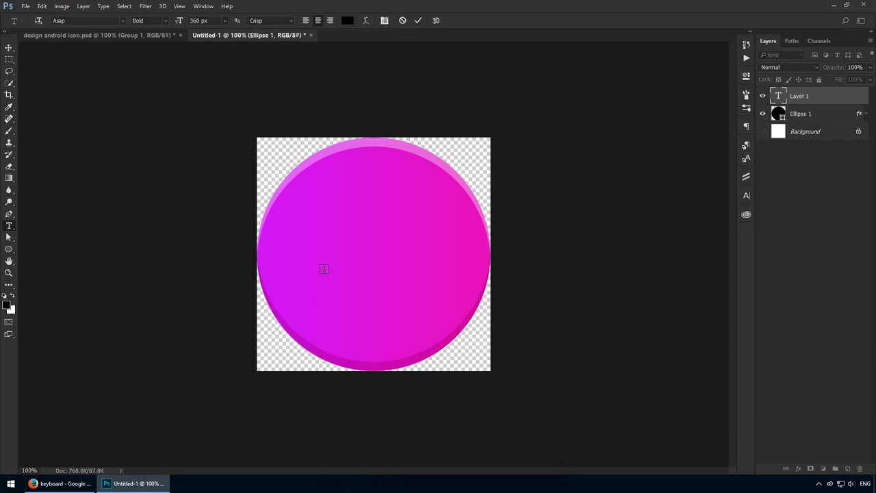
{"action": "type", "text": "K"}
{"action": "key", "text": "ctrl+Return"}
{"action": "key", "text": "v"}
{"action": "left_click_drag", "start_coordinate": [400, 233], "coordinate": [446, 259]}
Step: Make the K white and centre it horizontally and vertically on the canvas
{"action": "left_click", "coordinate": [747, 196]}
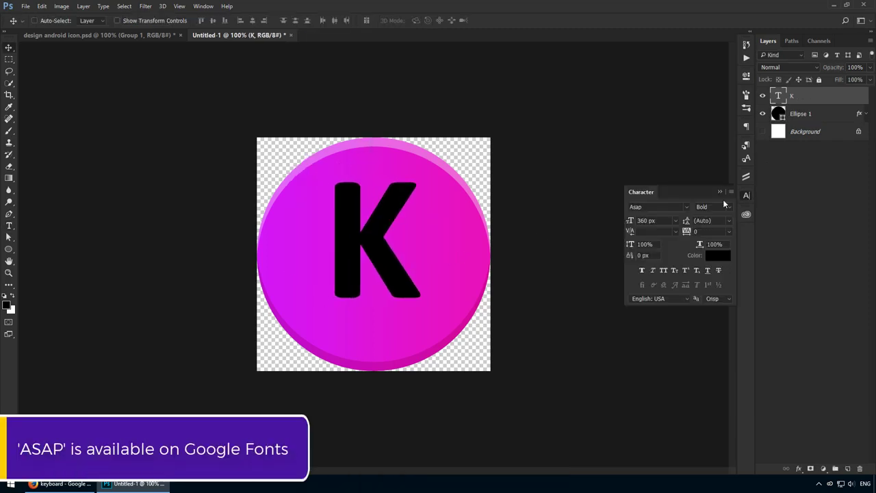
{"action": "left_click", "coordinate": [716, 255]}
{"action": "left_click_drag", "start_coordinate": [596, 205], "coordinate": [279, 41]}
{"action": "key", "text": "Return"}
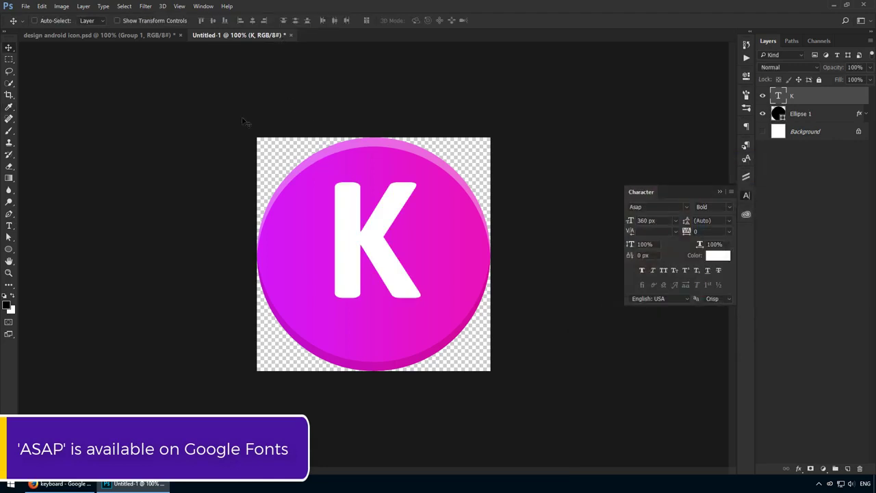
{"action": "left_click", "coordinate": [251, 21]}
{"action": "left_click", "coordinate": [213, 20]}
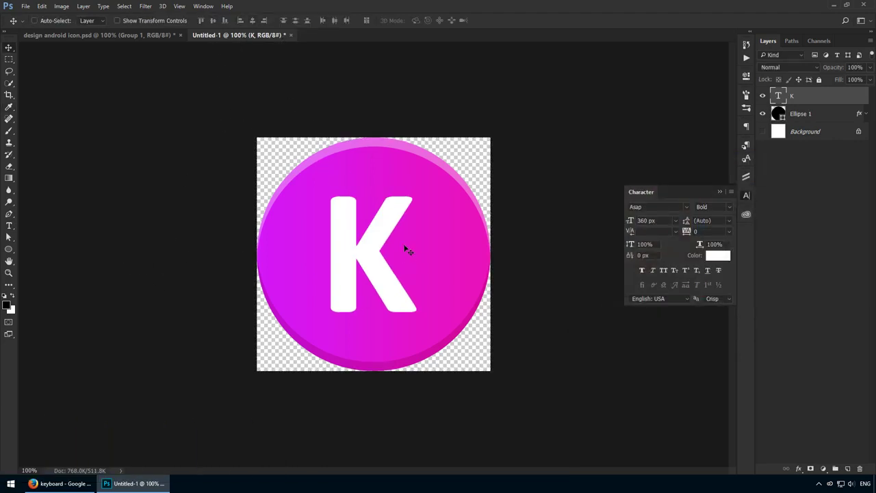
{"action": "left_click", "coordinate": [746, 197]}
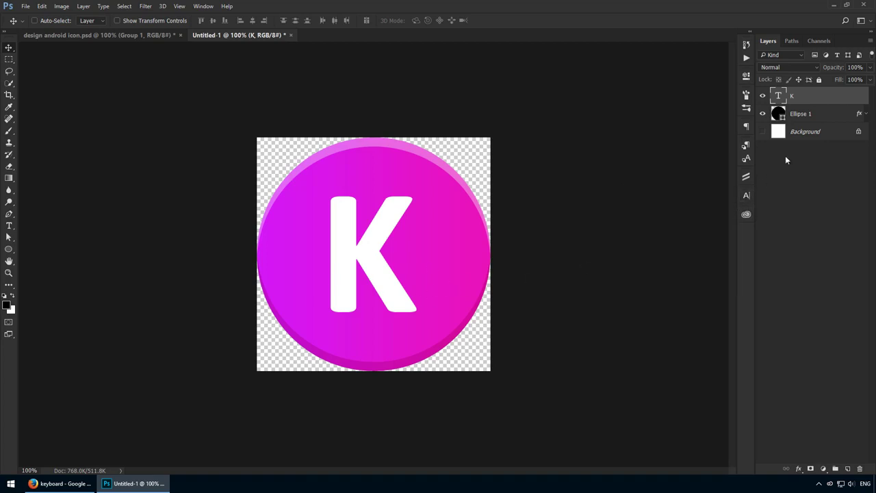
Step: Give the K an Inner Shadow in Multiply, colour #e00ca7, at 15% opacity
{"action": "double_click", "coordinate": [836, 100]}
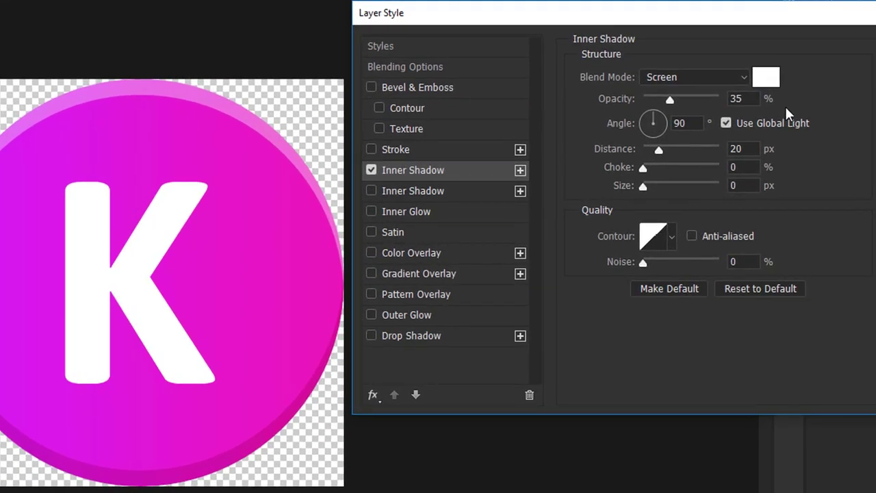
{"action": "left_click", "coordinate": [725, 78]}
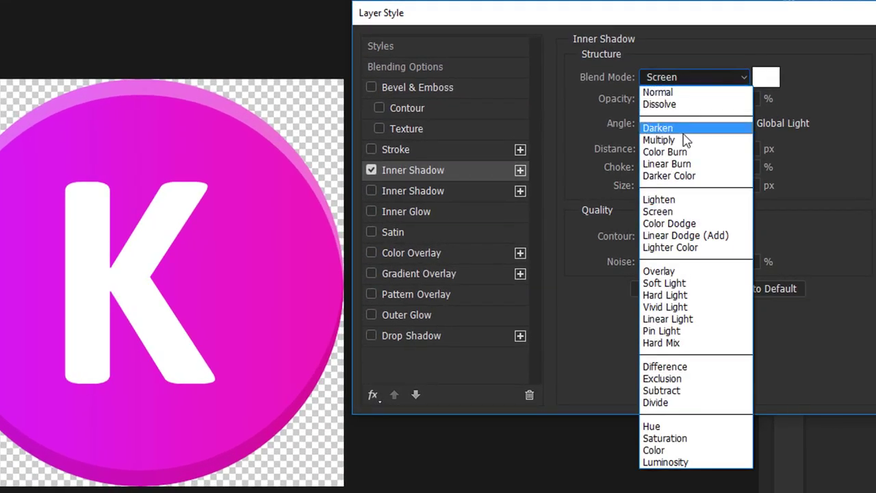
{"action": "left_click", "coordinate": [686, 140]}
{"action": "left_click", "coordinate": [765, 78]}
{"action": "type", "text": "e00ca7"}
{"action": "key", "text": "Return"}
{"action": "key", "text": "shift+Down"}
{"action": "key", "text": "shift+Down"}
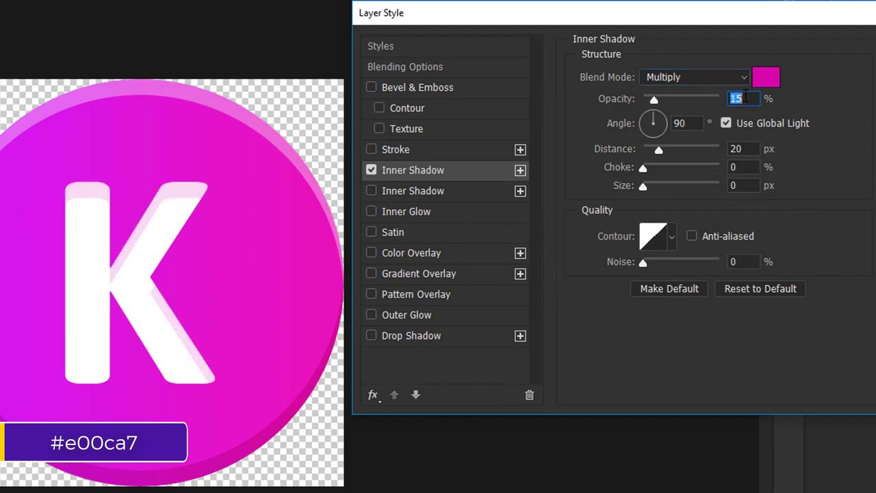
Step: Turn off global light, set angle -90° and distance 8 px, toggling the shadow to compare
{"action": "left_click", "coordinate": [694, 123]}
{"action": "left_click", "coordinate": [725, 122]}
{"action": "double_click", "coordinate": [699, 123]}
{"action": "type", "text": "-90"}
{"action": "double_click", "coordinate": [738, 148]}
{"action": "type", "text": "8"}
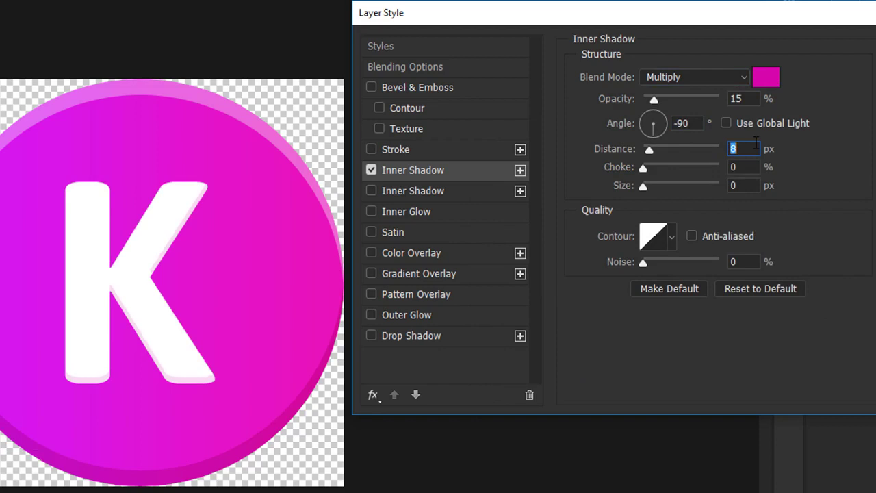
{"action": "left_click", "coordinate": [370, 169]}
{"action": "left_click", "coordinate": [371, 171]}
{"action": "left_click", "coordinate": [370, 169]}
{"action": "left_click", "coordinate": [369, 169]}
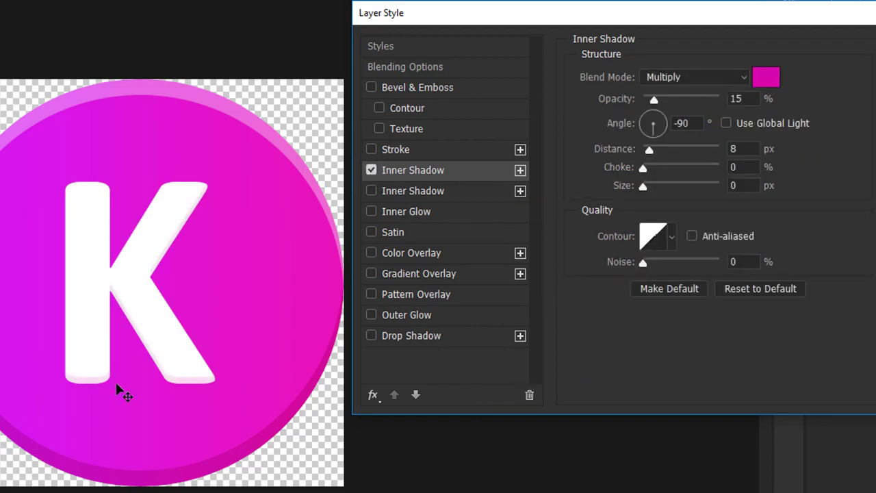
Step: Apply the K's inner shadow style and zoom in on the icon
{"action": "left_click", "coordinate": [370, 169]}
{"action": "left_click", "coordinate": [370, 169]}
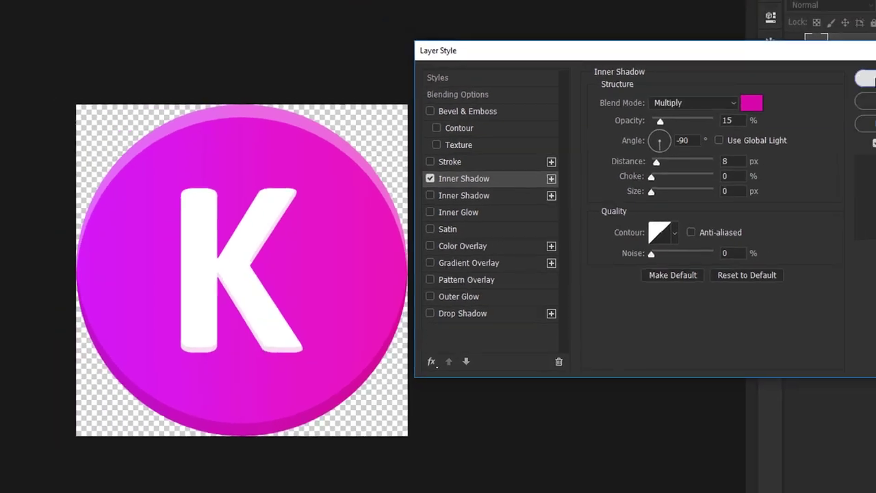
{"action": "key", "text": "Return"}
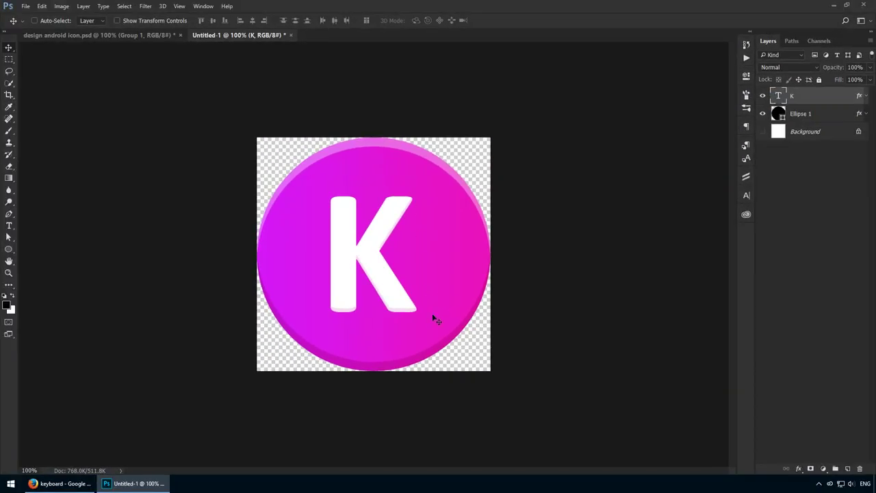
{"action": "key", "text": "z"}
{"action": "left_click_drag", "start_coordinate": [416, 290], "coordinate": [432, 297]}
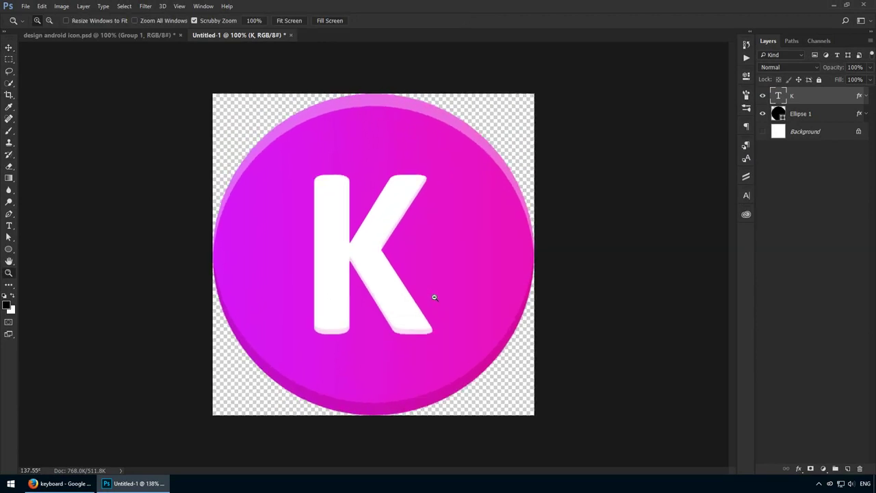
Step: Add a 180 px '+' text layer tucked against the K's lower-right leg
{"action": "key", "text": "t"}
{"action": "left_click", "coordinate": [444, 302]}
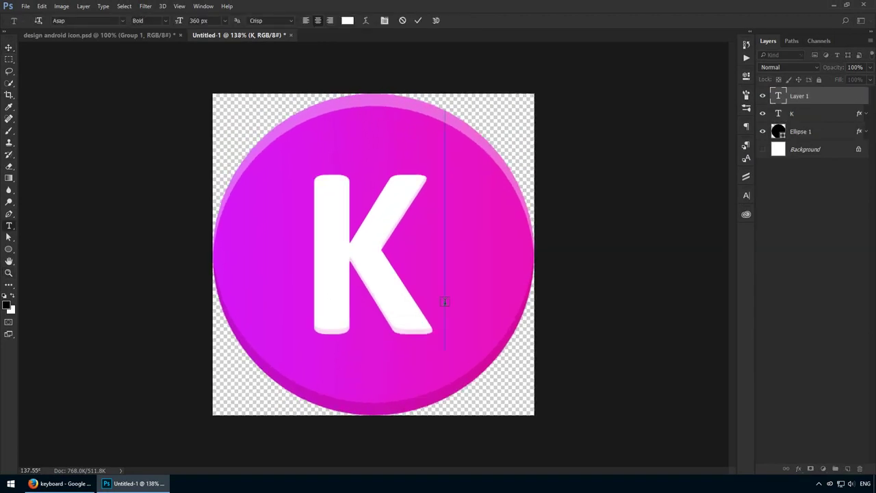
{"action": "type", "text": "+"}
{"action": "key", "text": "ctrl+Return"}
{"action": "key", "text": "v"}
{"action": "left_click_drag", "start_coordinate": [448, 303], "coordinate": [468, 317]}
{"action": "left_click", "coordinate": [745, 197]}
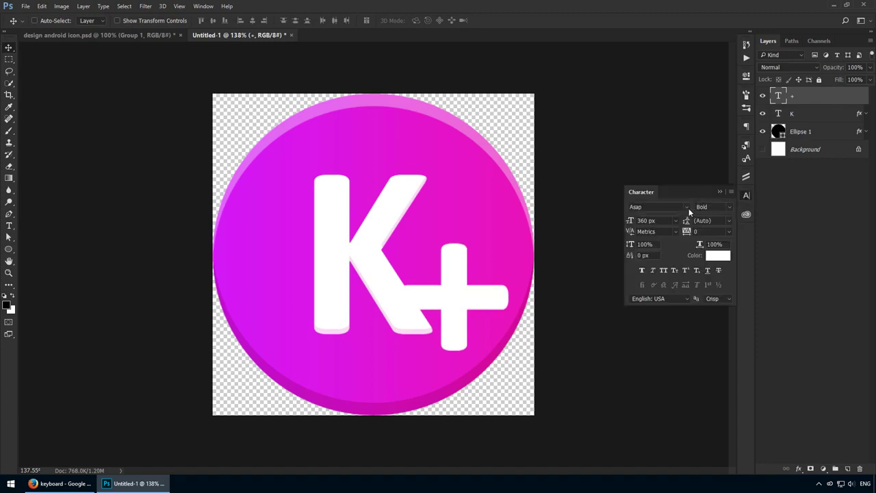
{"action": "left_click", "coordinate": [647, 221]}
{"action": "type", "text": "180"}
{"action": "key", "text": "Return"}
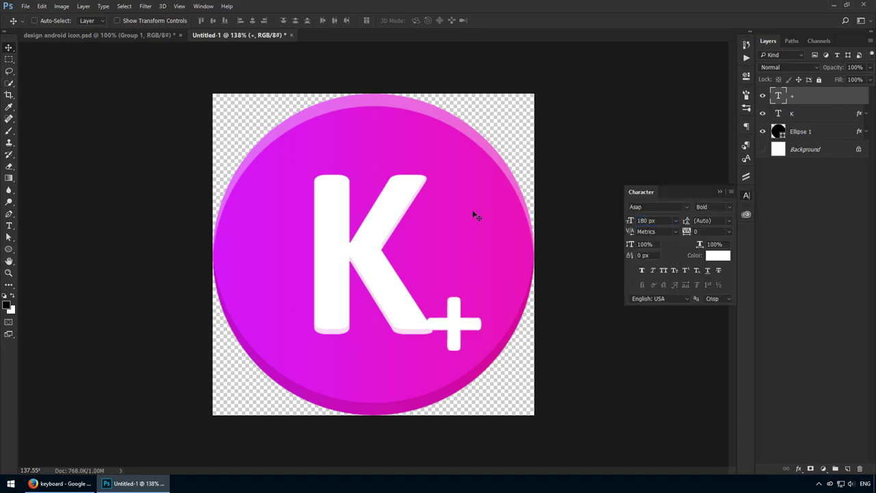
{"action": "left_click_drag", "start_coordinate": [486, 351], "coordinate": [442, 302]}
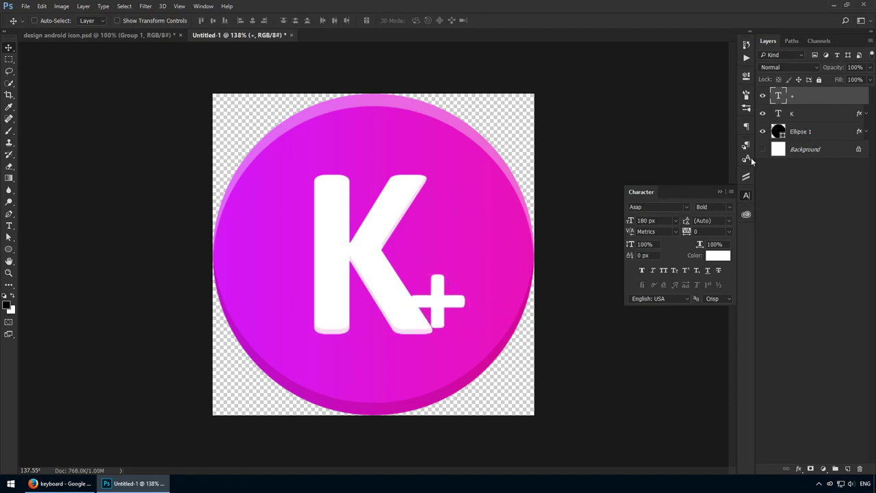
Step: Copy the K's layer style, paste it onto the plus sign, and nudge the plus lower
{"action": "right_click", "coordinate": [813, 118]}
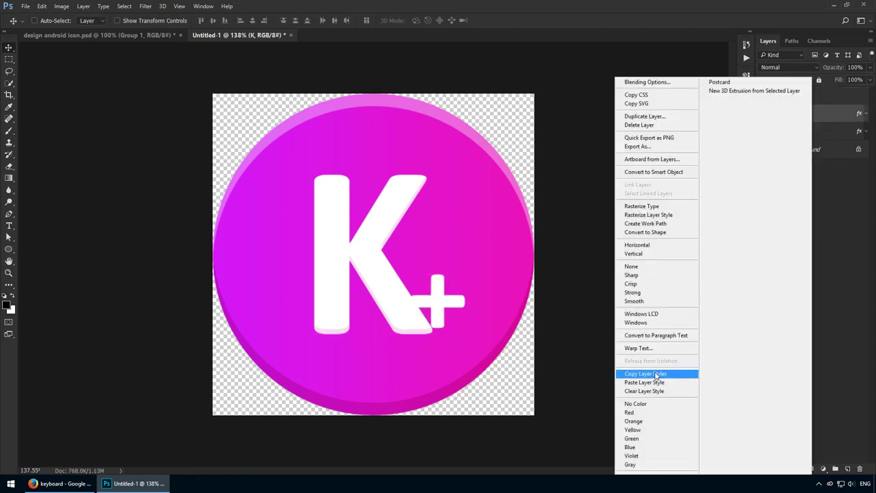
{"action": "left_click", "coordinate": [656, 374]}
{"action": "left_click", "coordinate": [826, 97]}
{"action": "right_click", "coordinate": [825, 97]}
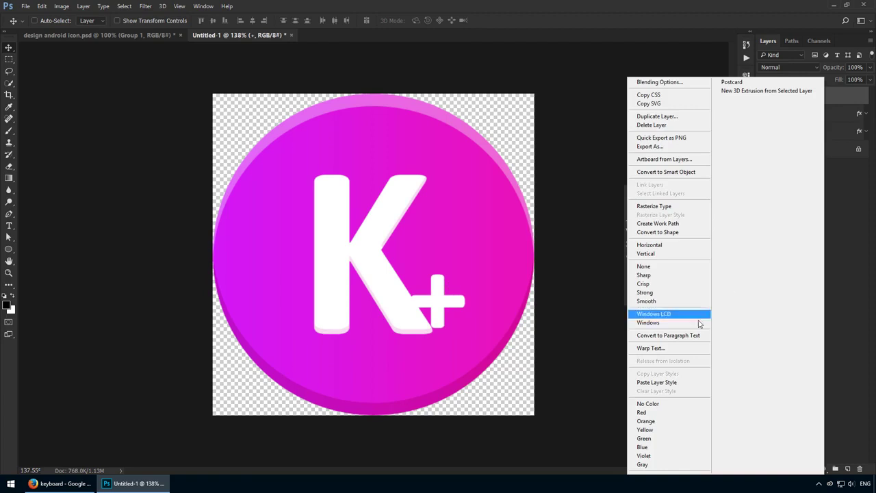
{"action": "left_click", "coordinate": [675, 383]}
{"action": "left_click_drag", "start_coordinate": [461, 308], "coordinate": [480, 313]}
{"action": "scroll", "coordinate": [461, 325], "scroll_direction": "up", "scroll_amount": 3}
Step: Load the plus sign as a selection and expand it by 3 px
{"action": "left_click", "coordinate": [779, 95], "text": "ctrl"}
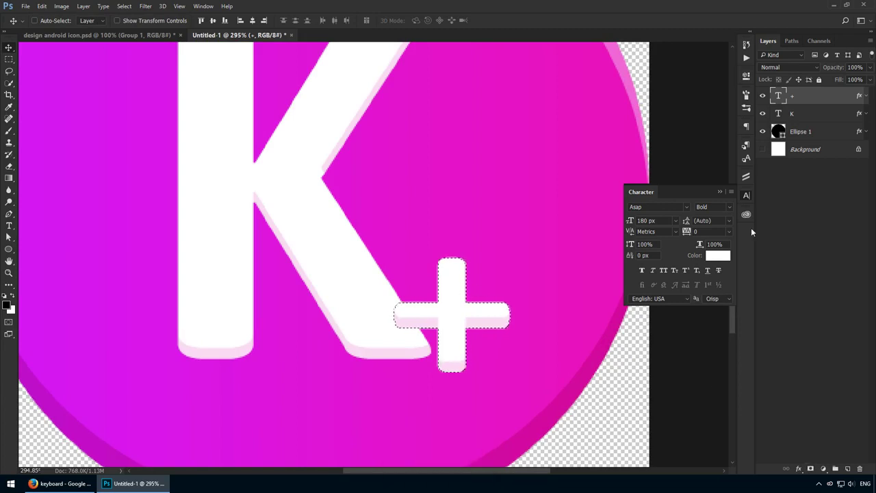
{"action": "left_click", "coordinate": [746, 196]}
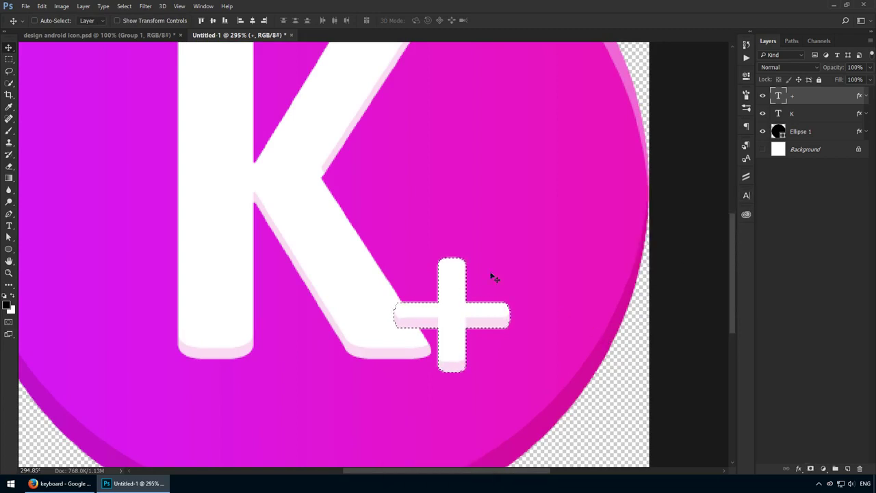
{"action": "left_click", "coordinate": [124, 6]}
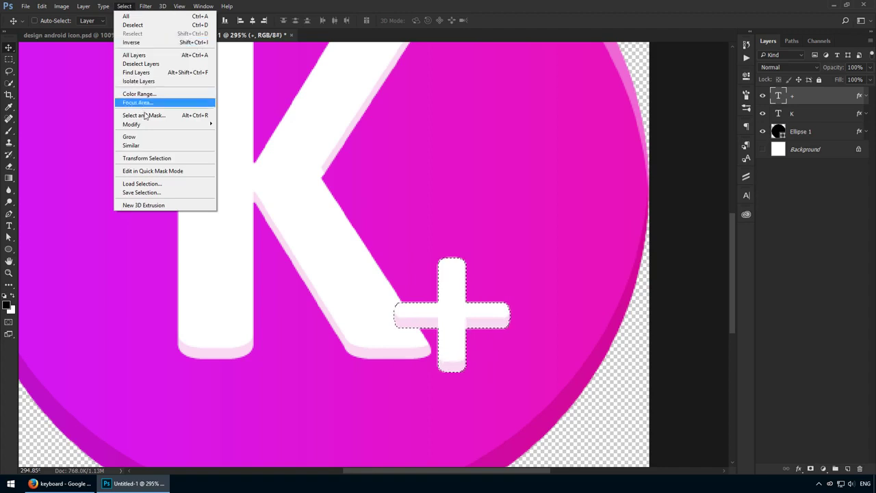
{"action": "mouse_move", "coordinate": [171, 125]}
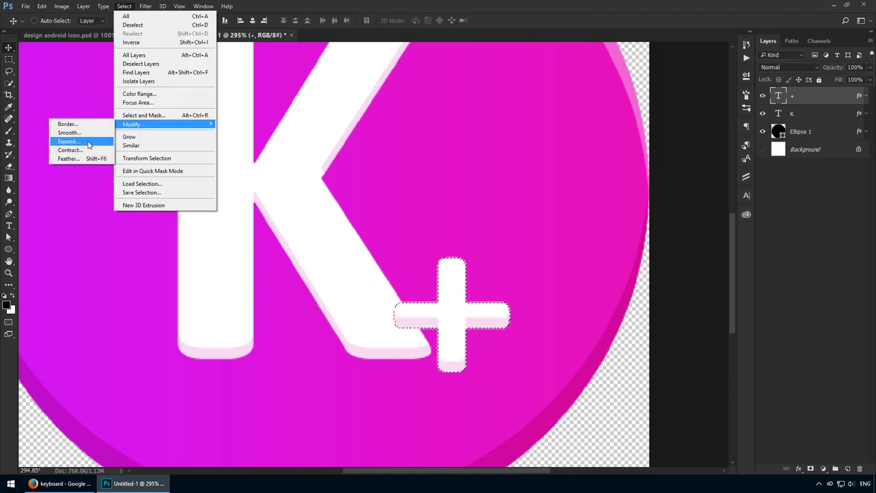
{"action": "left_click", "coordinate": [87, 145]}
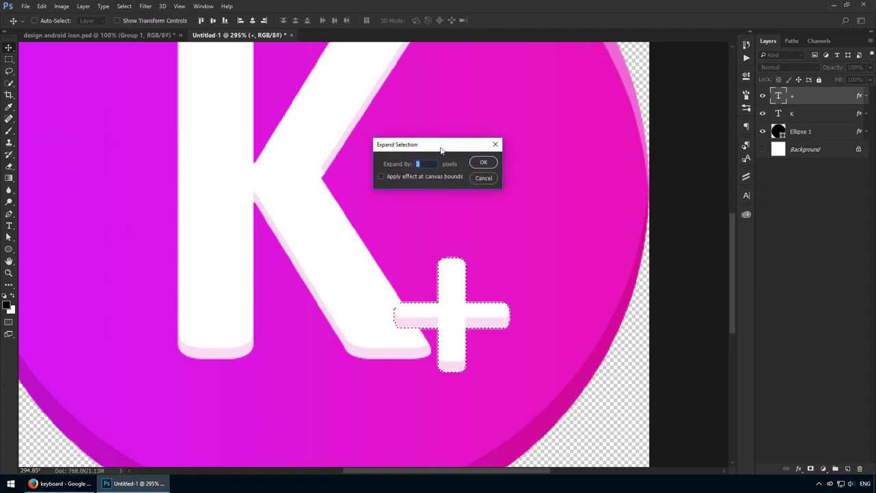
{"action": "left_click_drag", "start_coordinate": [438, 143], "coordinate": [500, 172]}
{"action": "type", "text": "3"}
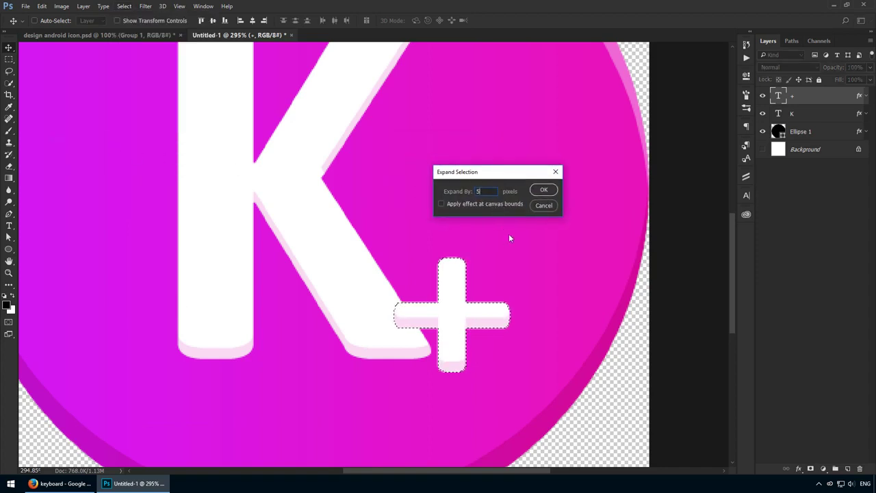
{"action": "left_click", "coordinate": [543, 190]}
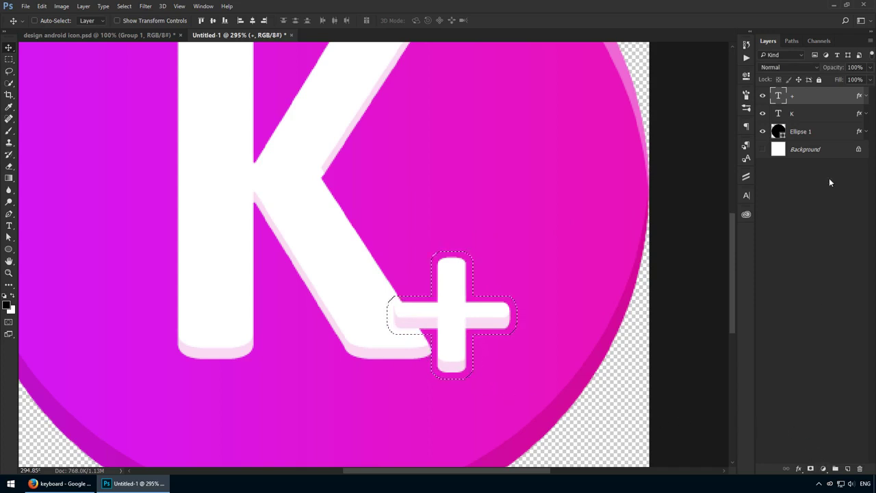
Step: Add a mask to the K layer that hides the expanded plus area, viewing at 100%
{"action": "left_click", "coordinate": [820, 116]}
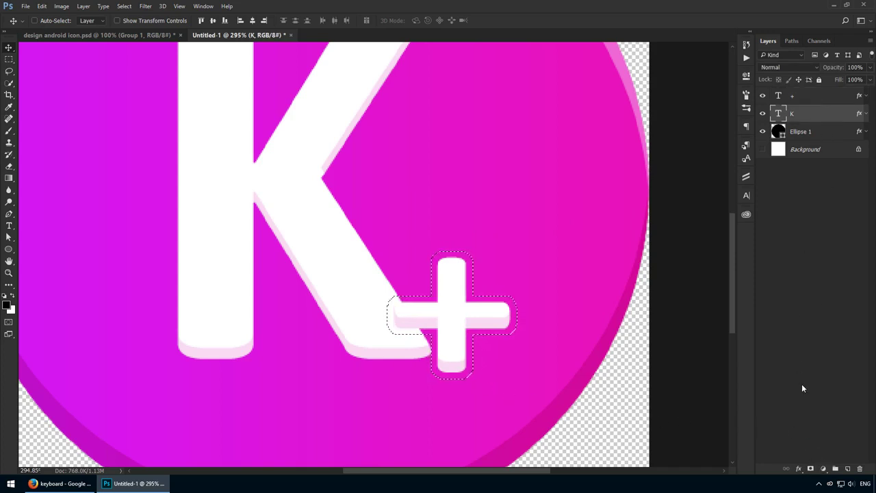
{"action": "left_click", "coordinate": [812, 469], "text": "alt"}
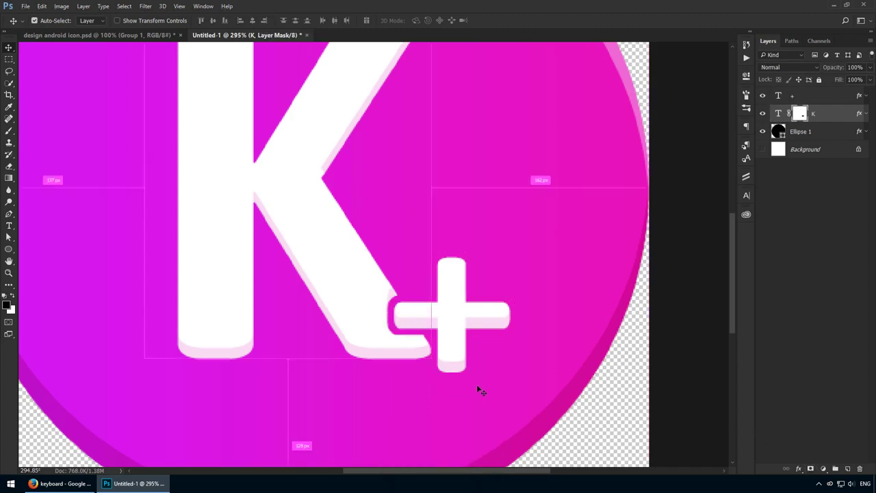
{"action": "key", "text": "ctrl+1"}
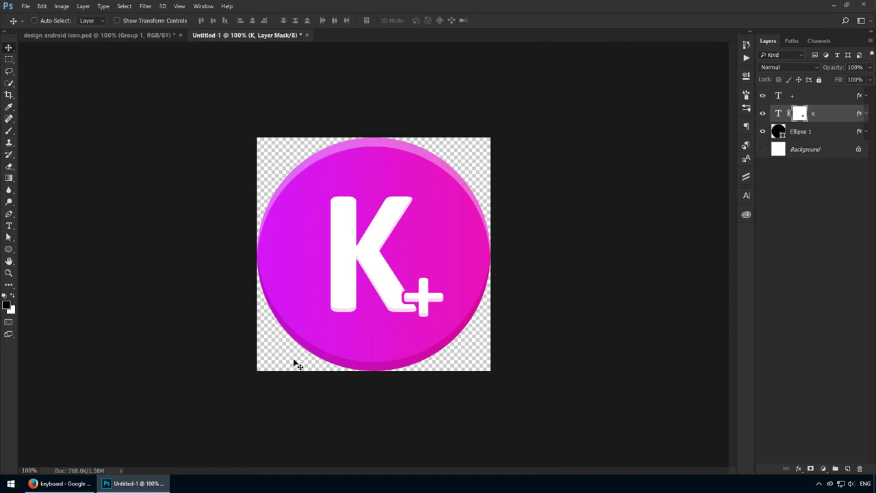
Step: Draw a black rectangle over the icon's left side with the Rectangle Tool
{"action": "right_click", "coordinate": [9, 249]}
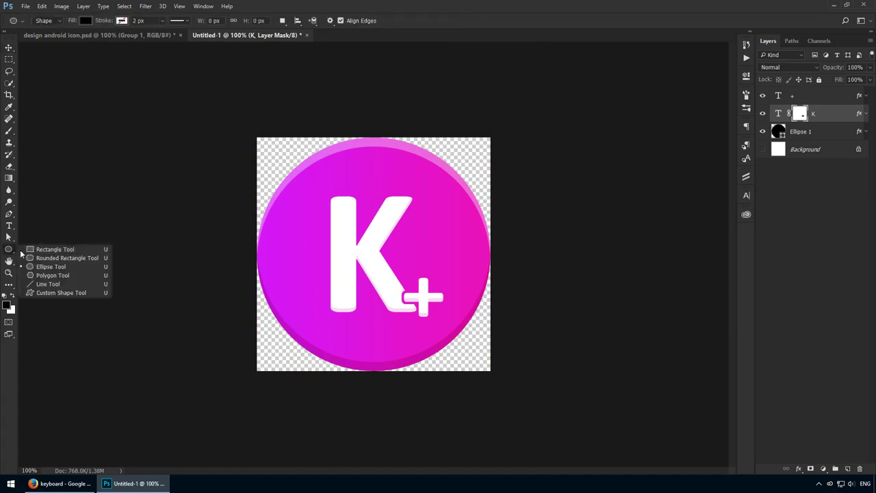
{"action": "left_click", "coordinate": [40, 251]}
{"action": "left_click_drag", "start_coordinate": [252, 181], "coordinate": [391, 434]}
{"action": "key", "text": "v"}
{"action": "mouse_move", "coordinate": [353, 319]}
{"action": "left_mouse_down"}
{"action": "mouse_move", "coordinate": [335, 396]}
{"action": "mouse_move", "coordinate": [317, 324]}
{"action": "mouse_move", "coordinate": [305, 340]}
{"action": "mouse_move", "coordinate": [319, 355]}
{"action": "mouse_move", "coordinate": [360, 317]}
{"action": "left_mouse_up"}
Step: Rotate the rectangle to roughly 60° and position it from the K's left edge
{"action": "key", "text": "ctrl+t"}
{"action": "left_click_drag", "start_coordinate": [391, 233], "coordinate": [516, 359]}
{"action": "left_click_drag", "start_coordinate": [394, 364], "coordinate": [332, 297]}
{"action": "left_click_drag", "start_coordinate": [433, 300], "coordinate": [439, 329]}
{"action": "left_click_drag", "start_coordinate": [356, 315], "coordinate": [372, 332]}
{"action": "key", "text": "Return"}
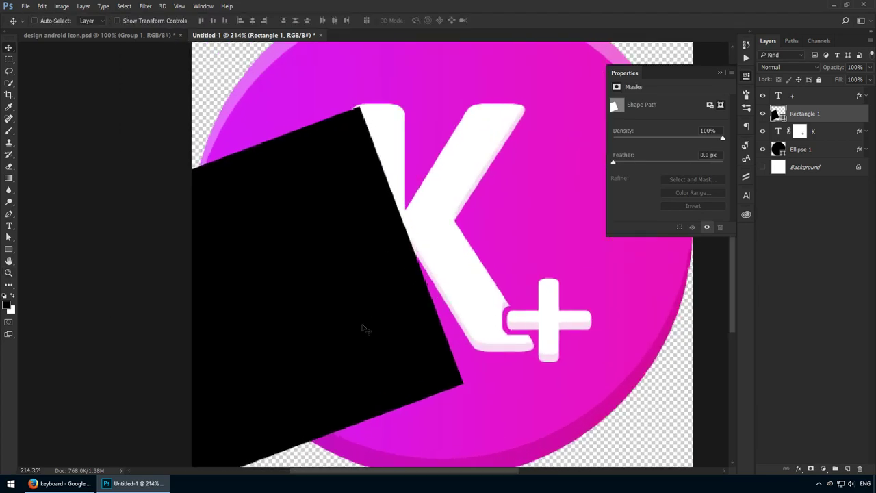
Step: Move Rectangle 1 beneath the K layer and zoom out to view the whole icon
{"action": "left_click_drag", "start_coordinate": [828, 114], "coordinate": [823, 136]}
{"action": "key", "text": "z"}
{"action": "left_click_drag", "start_coordinate": [344, 343], "coordinate": [415, 327]}
{"action": "key", "text": "ctrl+minus"}
{"action": "key", "text": "ctrl+minus"}
{"action": "key", "text": "ctrl+minus"}
Step: Skew the black rectangle's corners to line up with the K's top and foot
{"action": "key", "text": "z"}
{"action": "key", "text": "ctrl+t"}
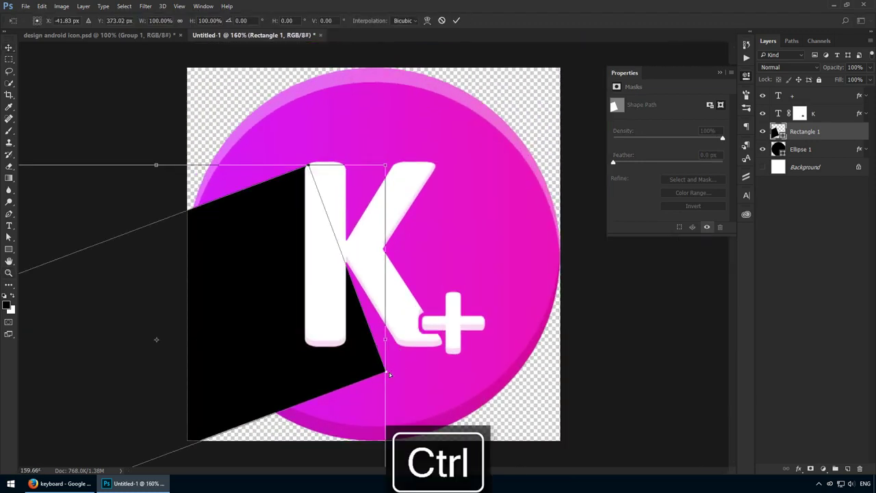
{"action": "left_click_drag", "start_coordinate": [393, 376], "coordinate": [441, 345]}
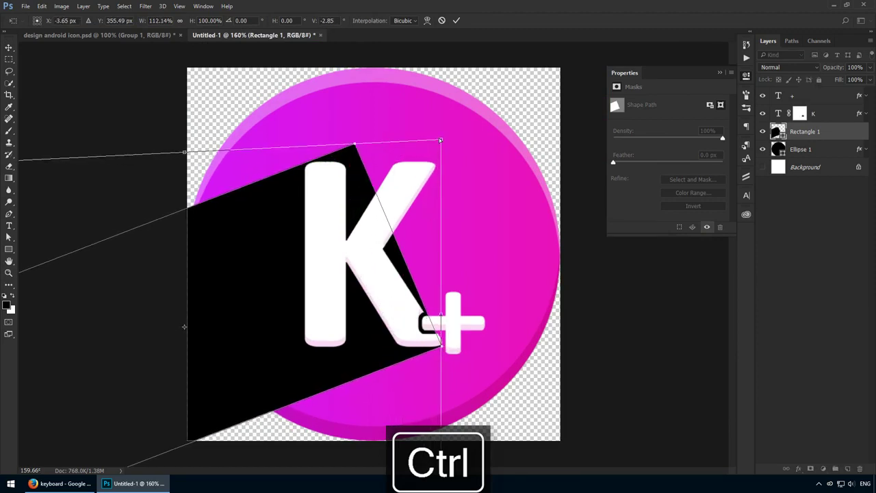
{"action": "left_click_drag", "start_coordinate": [440, 140], "coordinate": [376, 167]}
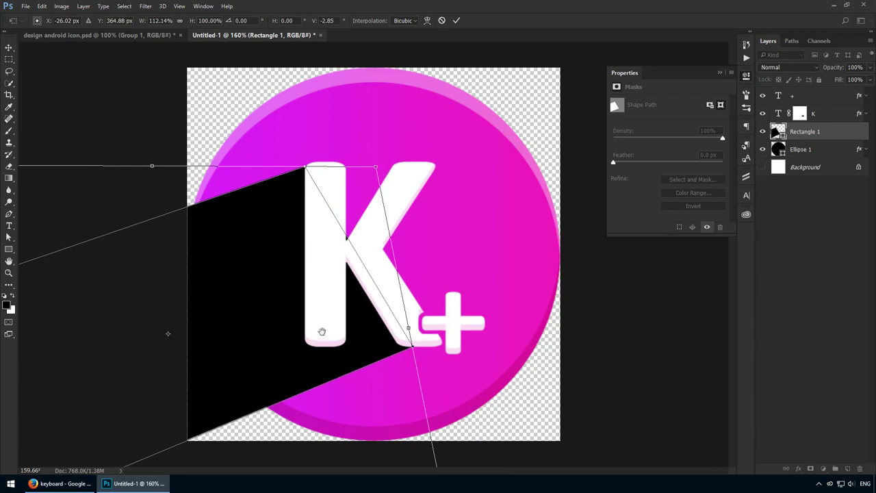
{"action": "left_click_drag", "start_coordinate": [409, 330], "coordinate": [411, 331]}
{"action": "key", "text": "Return"}
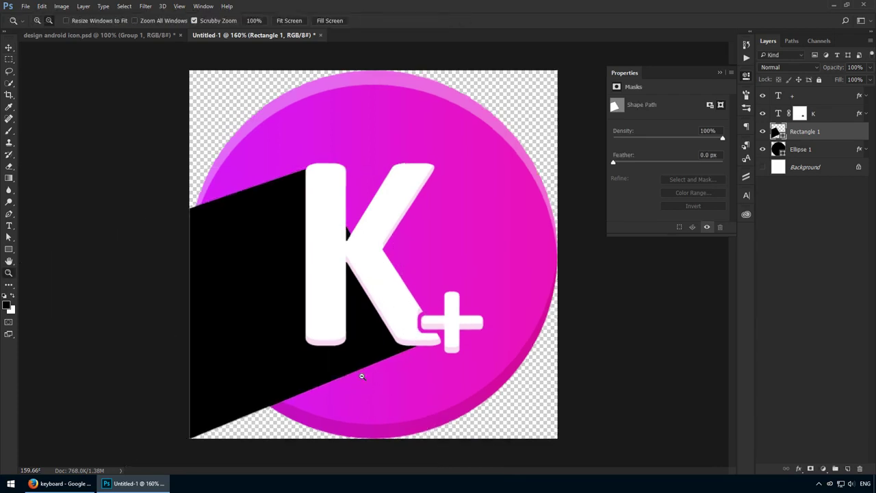
Step: Pull the shadow's lower corner to the K's bottom-right, then zoom in to check the edges
{"action": "key", "text": "ctrl+1"}
{"action": "key", "text": "ctrl+t"}
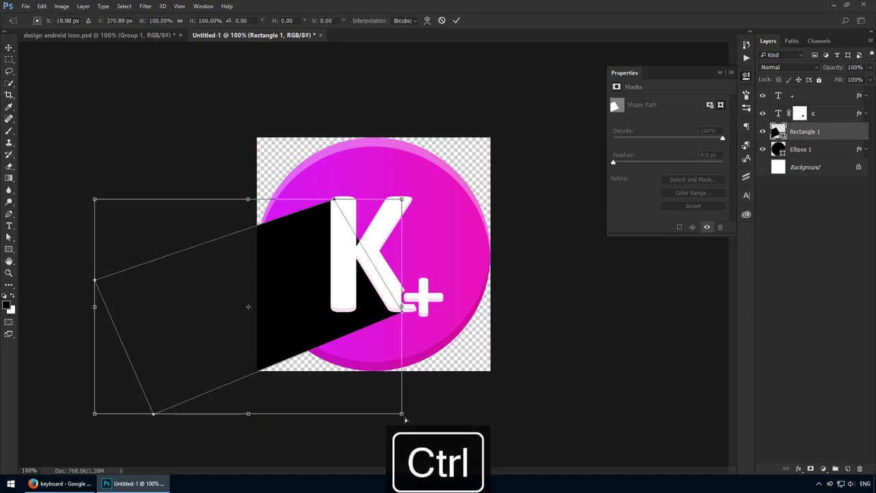
{"action": "left_click_drag", "start_coordinate": [403, 416], "coordinate": [430, 425]}
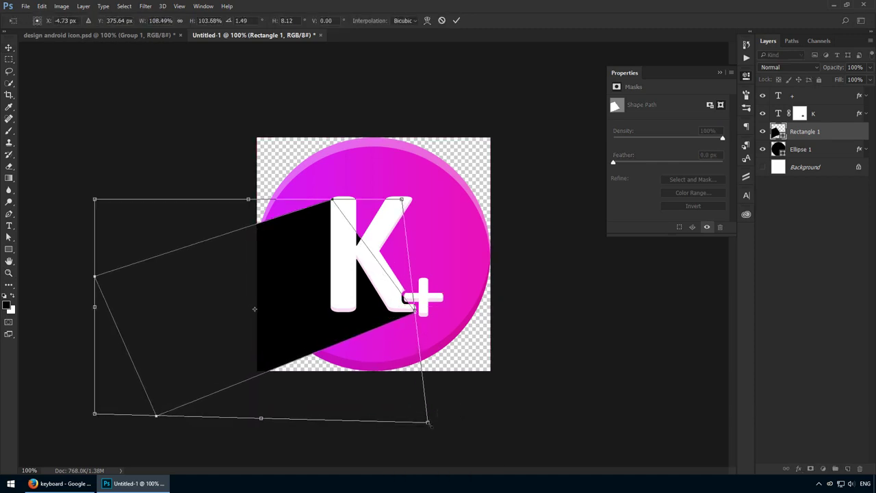
{"action": "key", "text": "Return"}
{"action": "left_click_drag", "start_coordinate": [414, 334], "coordinate": [473, 418]}
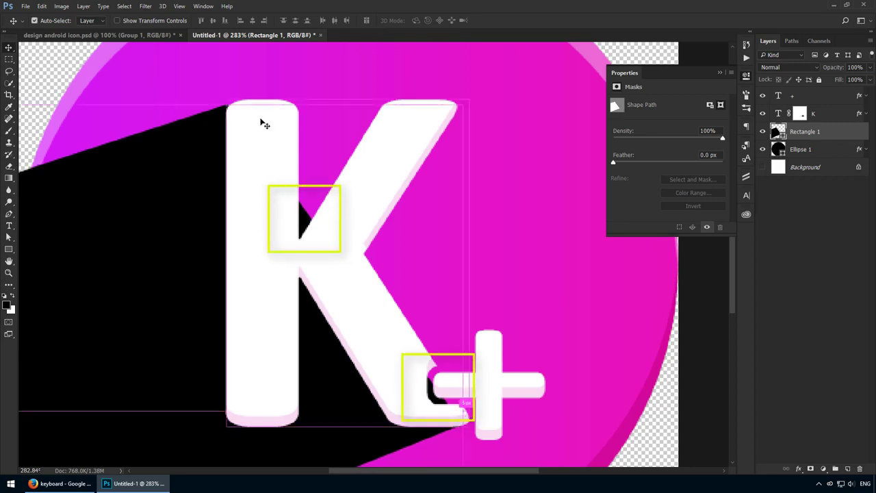
Step: Nudge the shadow's top corner down slightly and recolour the shape pink
{"action": "key", "text": "ctrl+t"}
{"action": "mouse_move", "coordinate": [231, 107]}
{"action": "left_mouse_down"}
{"action": "mouse_move", "coordinate": [235, 94]}
{"action": "mouse_move", "coordinate": [230, 114]}
{"action": "left_mouse_up"}
{"action": "key", "text": "Return"}
{"action": "scroll", "coordinate": [408, 287], "scroll_direction": "up", "scroll_amount": 2}
{"action": "scroll", "coordinate": [408, 287], "scroll_direction": "up", "scroll_amount": 1}
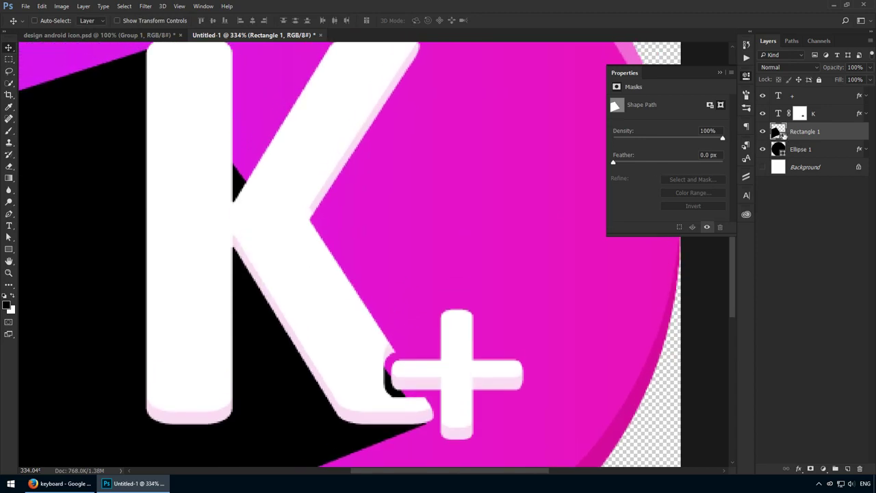
{"action": "double_click", "coordinate": [781, 133]}
{"action": "left_click_drag", "start_coordinate": [595, 206], "coordinate": [610, 173]}
{"action": "key", "text": "Return"}
Step: Add Pen points to the shadow's straight edge to curve it
{"action": "key", "text": "a"}
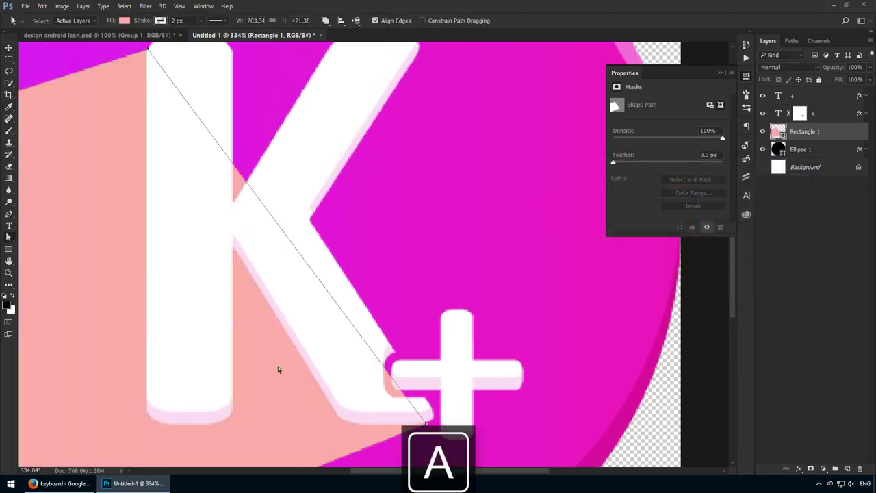
{"action": "key", "text": "p"}
{"action": "left_click", "coordinate": [238, 176]}
{"action": "key", "text": "shift+Left"}
{"action": "key", "text": "shift+Left"}
{"action": "key", "text": "shift+Left"}
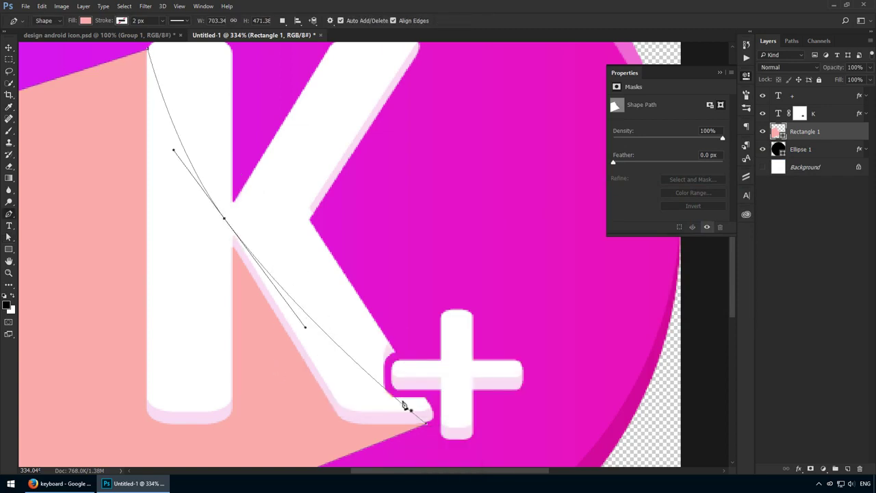
{"action": "left_click", "coordinate": [402, 405]}
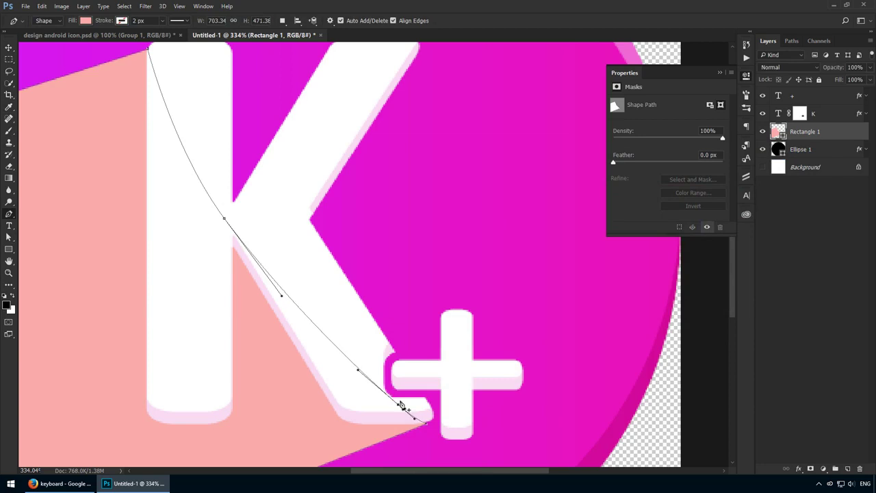
{"action": "left_click_drag", "start_coordinate": [403, 406], "coordinate": [416, 411]}
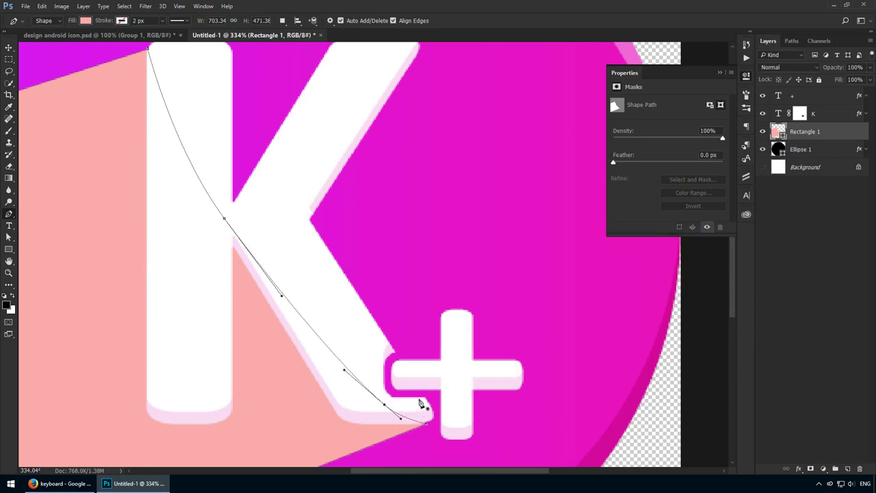
{"action": "key", "text": "Return"}
Step: Undo the path changes and step back to restore the black fill
{"action": "key", "text": "ctrl+1"}
{"action": "key", "text": "v"}
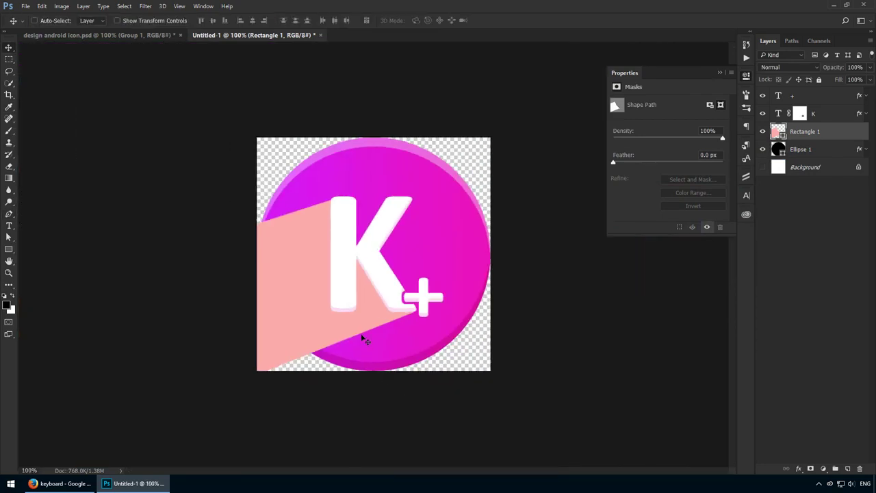
{"action": "key", "text": "ctrl+z"}
{"action": "key", "text": "ctrl+z"}
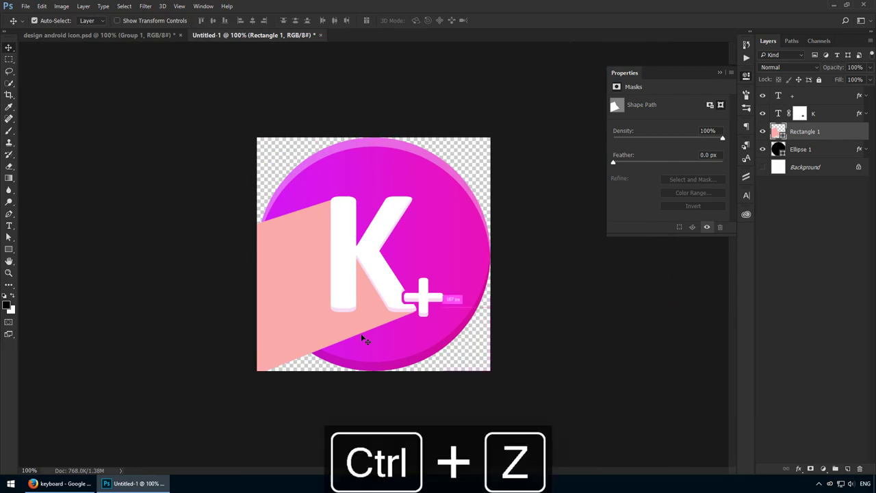
{"action": "key", "text": "ctrl+alt+z"}
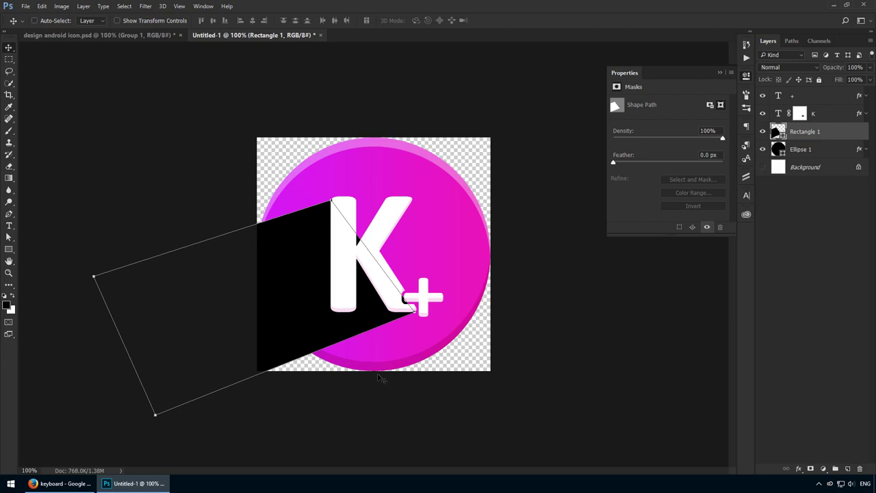
Step: Set Rectangle 1 to 30% opacity, add a layer mask, and drag gradients fading the shadow's far end
{"action": "key", "text": "3"}
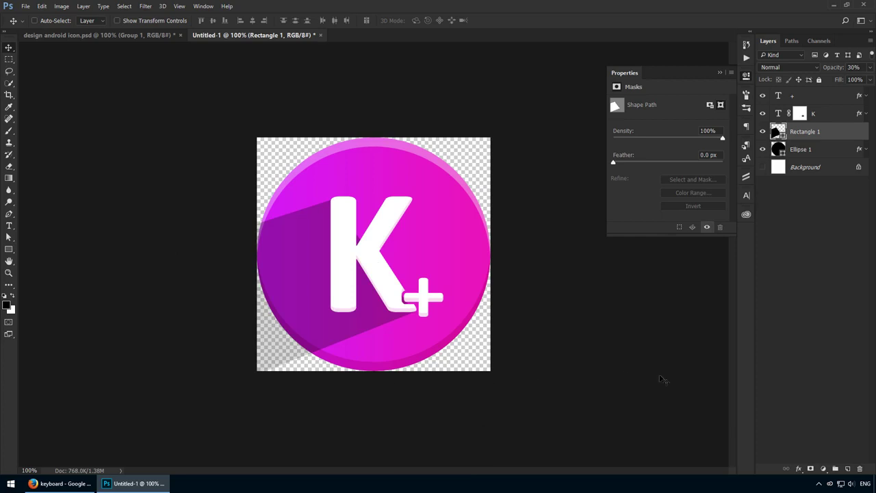
{"action": "left_click", "coordinate": [810, 469]}
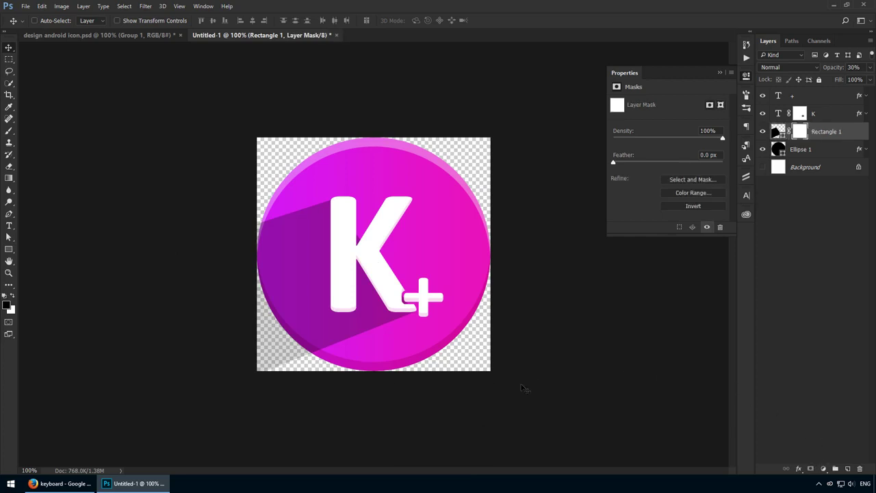
{"action": "key", "text": "g"}
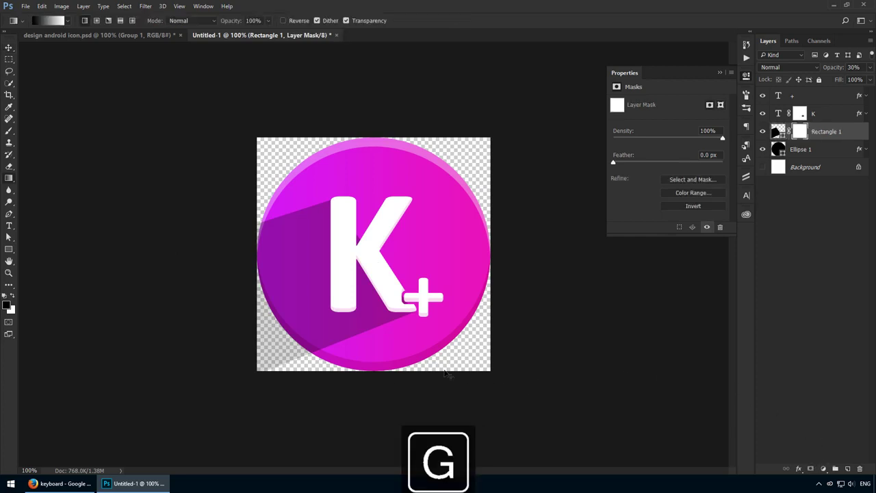
{"action": "key", "text": "x"}
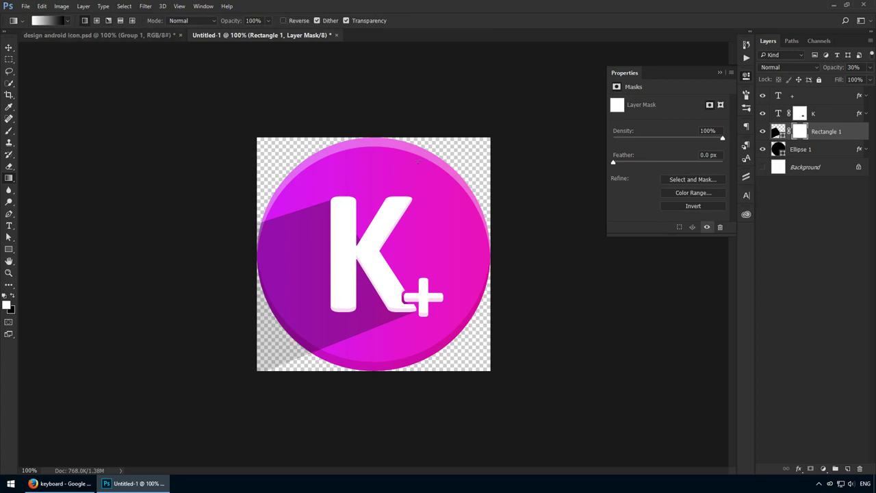
{"action": "left_click_drag", "start_coordinate": [287, 273], "coordinate": [353, 270]}
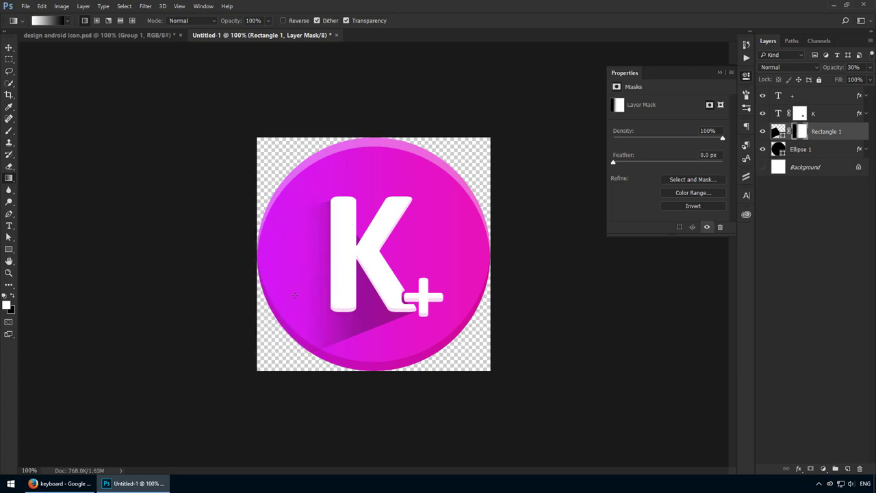
{"action": "left_click_drag", "start_coordinate": [295, 294], "coordinate": [264, 276]}
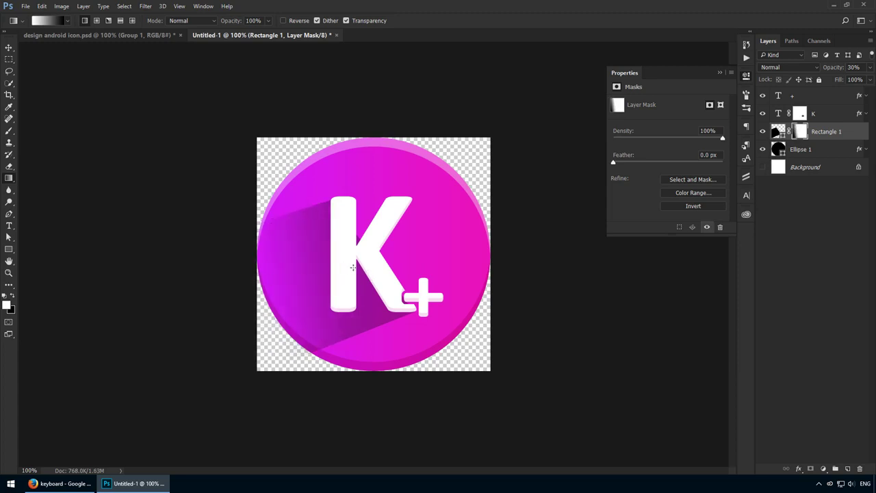
{"action": "mouse_move", "coordinate": [353, 267]}
{"action": "left_mouse_down"}
{"action": "mouse_move", "coordinate": [171, 319]}
{"action": "mouse_move", "coordinate": [328, 294]}
{"action": "mouse_move", "coordinate": [313, 278]}
{"action": "mouse_move", "coordinate": [352, 270]}
{"action": "mouse_move", "coordinate": [332, 295]}
{"action": "mouse_move", "coordinate": [320, 269]}
{"action": "mouse_move", "coordinate": [348, 277]}
{"action": "left_mouse_up"}
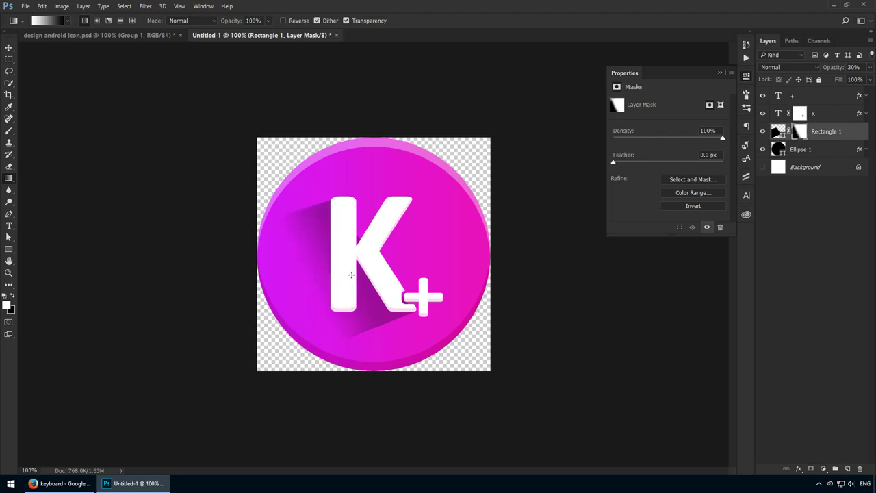
Step: Zoom in on the icon and lower the shadow layer's opacity to 20%
{"action": "key", "text": "v"}
{"action": "scroll", "coordinate": [374, 270], "scroll_direction": "up", "scroll_amount": 3}
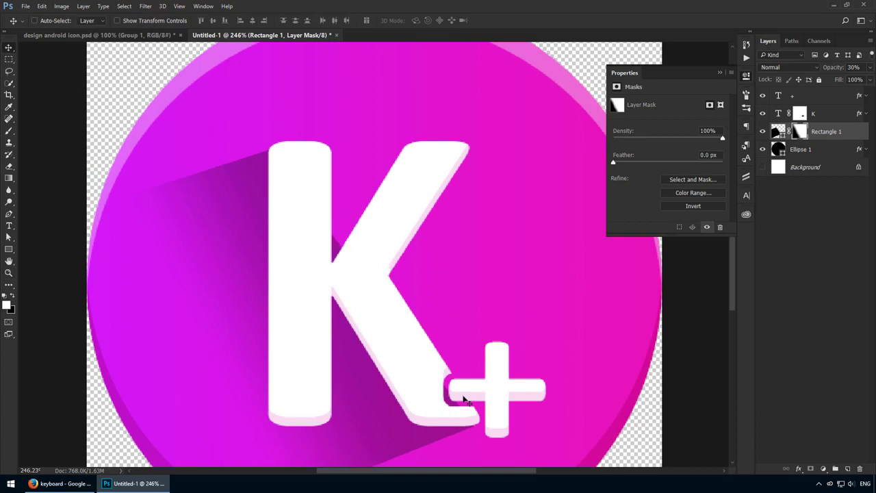
{"action": "left_click_drag", "start_coordinate": [465, 400], "coordinate": [424, 351]}
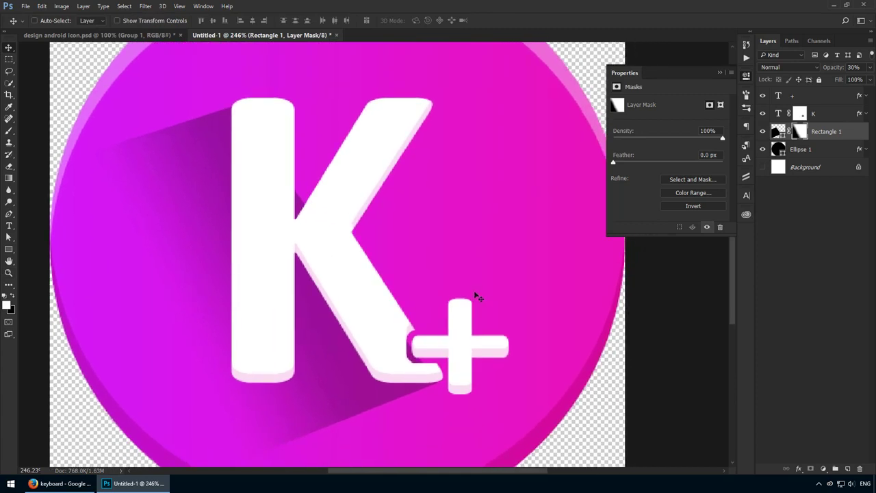
{"action": "key", "text": "2"}
Step: Paint black on the mask with a 20 px brush where the K meets the plus
{"action": "key", "text": "b"}
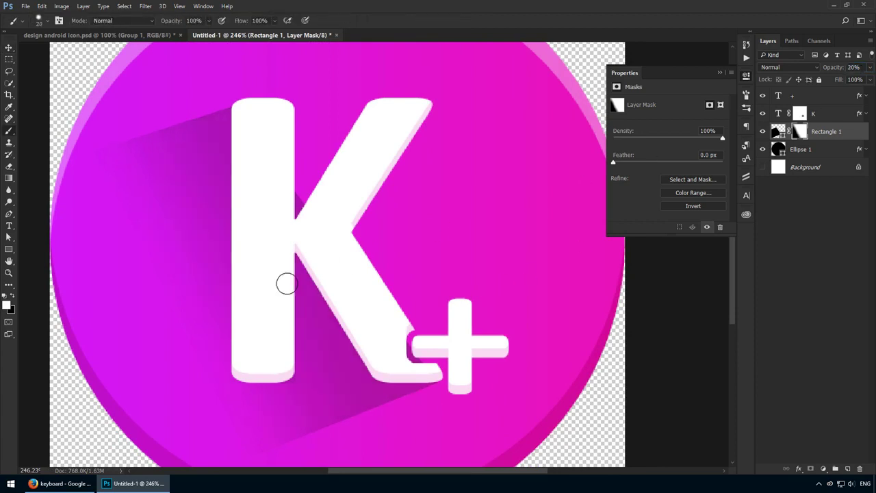
{"action": "left_click", "coordinate": [13, 295]}
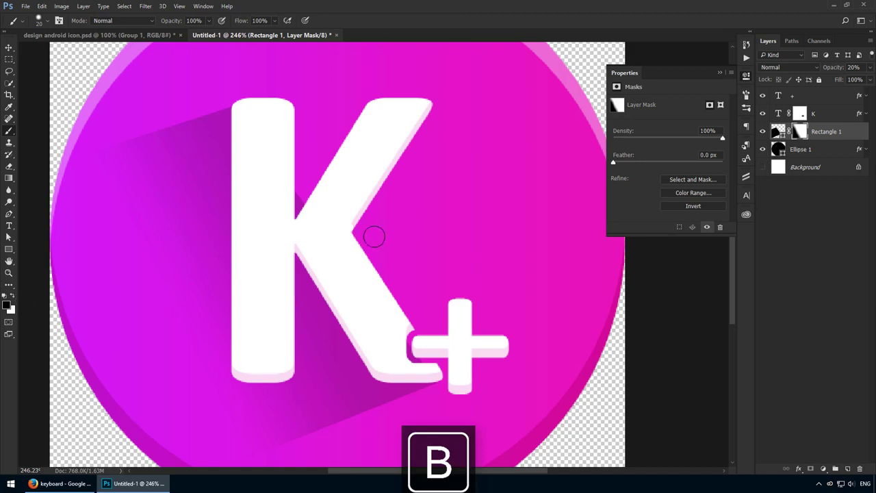
{"action": "right_click", "coordinate": [428, 226]}
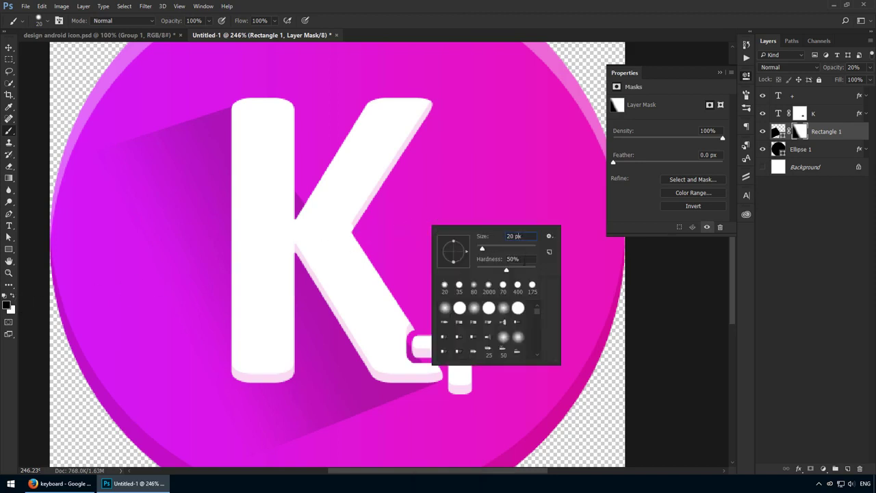
{"action": "left_click", "coordinate": [507, 134]}
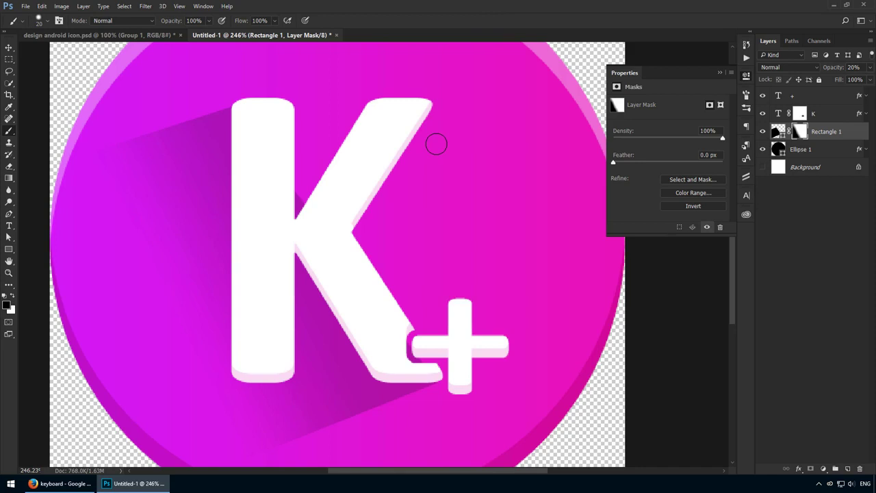
{"action": "mouse_move", "coordinate": [324, 230]}
{"action": "left_mouse_down"}
{"action": "mouse_move", "coordinate": [348, 246]}
{"action": "mouse_move", "coordinate": [375, 330]}
{"action": "mouse_move", "coordinate": [391, 313]}
{"action": "left_mouse_up"}
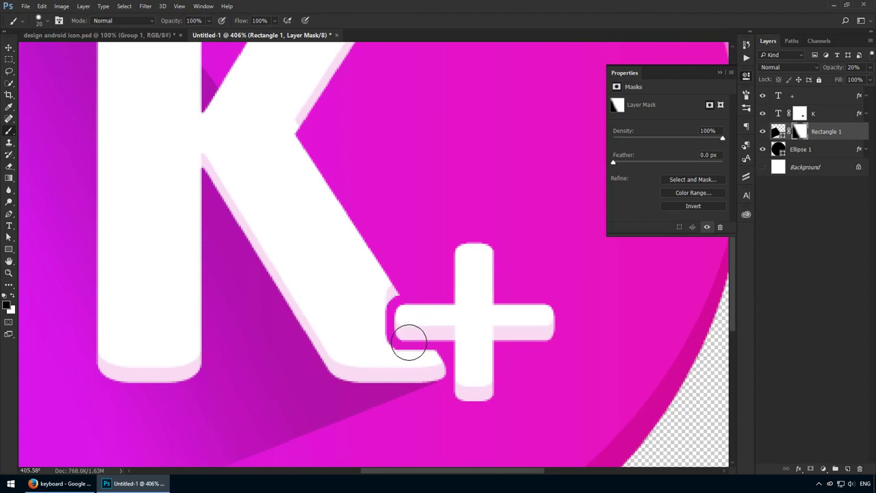
{"action": "left_click_drag", "start_coordinate": [267, 166], "coordinate": [296, 242]}
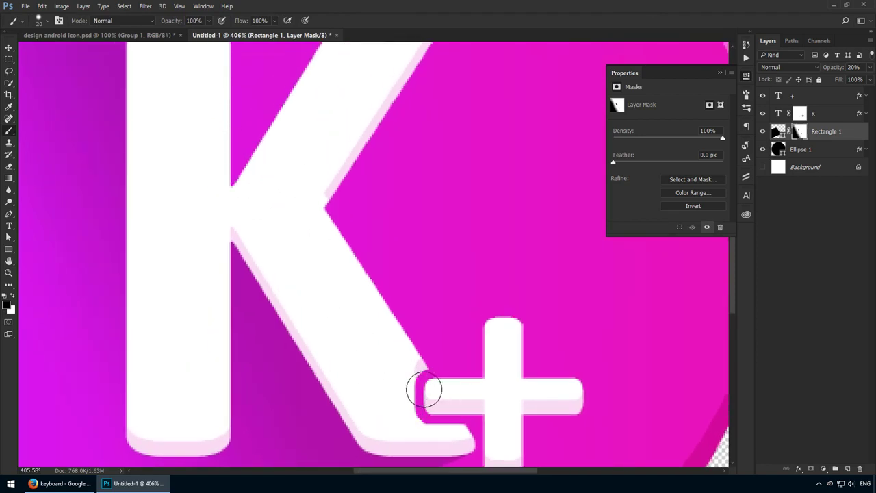
{"action": "key", "text": "ctrl+1"}
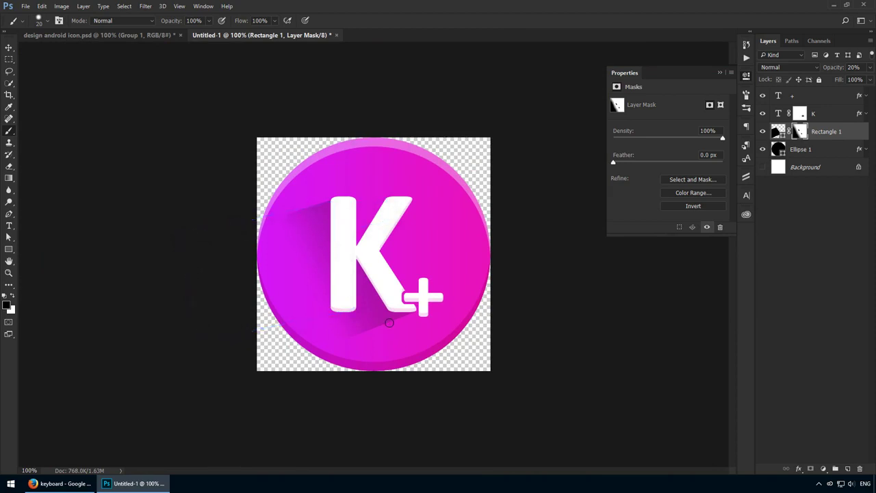
Step: Check the shadow mask's transform bounds and rasterize the Rectangle 1 layer
{"action": "key", "text": "v"}
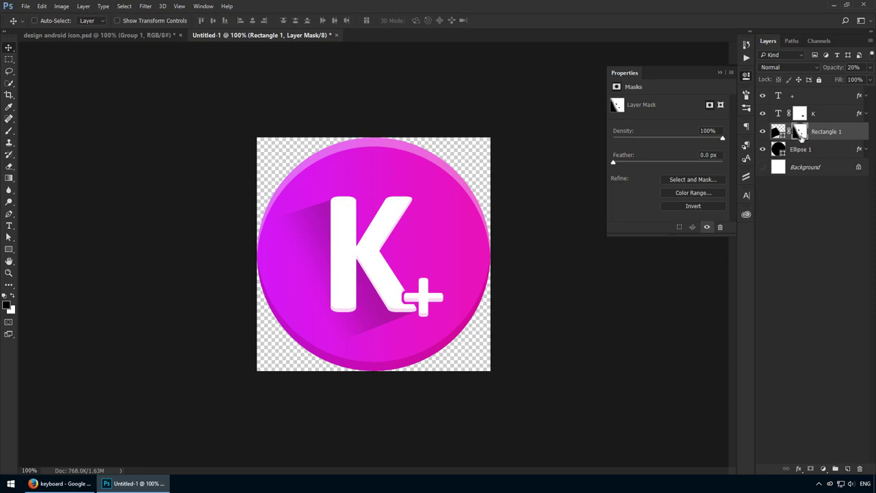
{"action": "key", "text": "ctrl+t"}
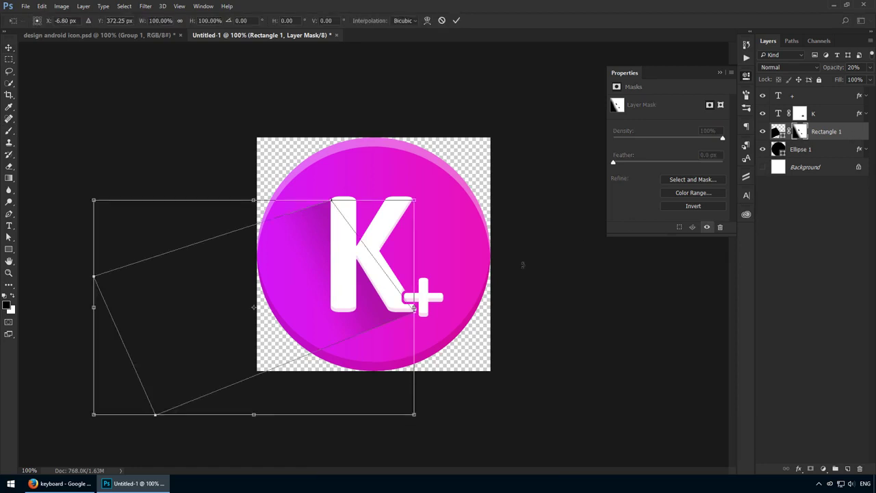
{"action": "key", "text": "Return"}
{"action": "right_click", "coordinate": [842, 132]}
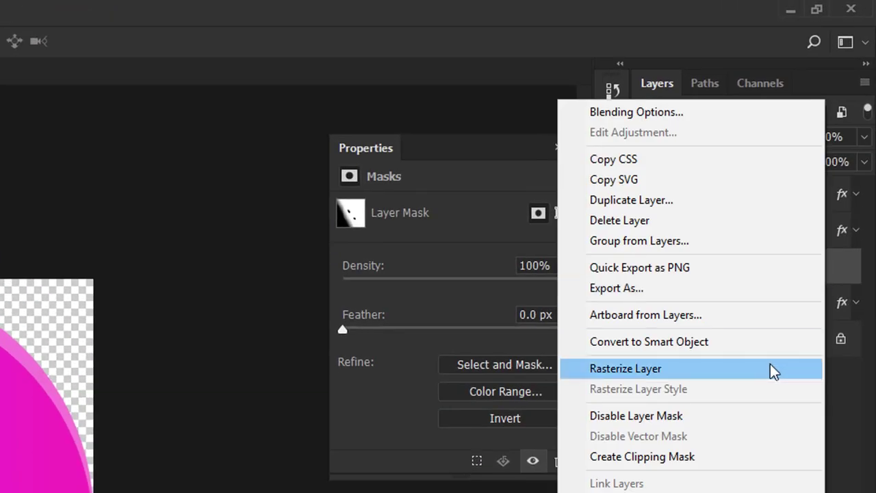
{"action": "left_click", "coordinate": [770, 363]}
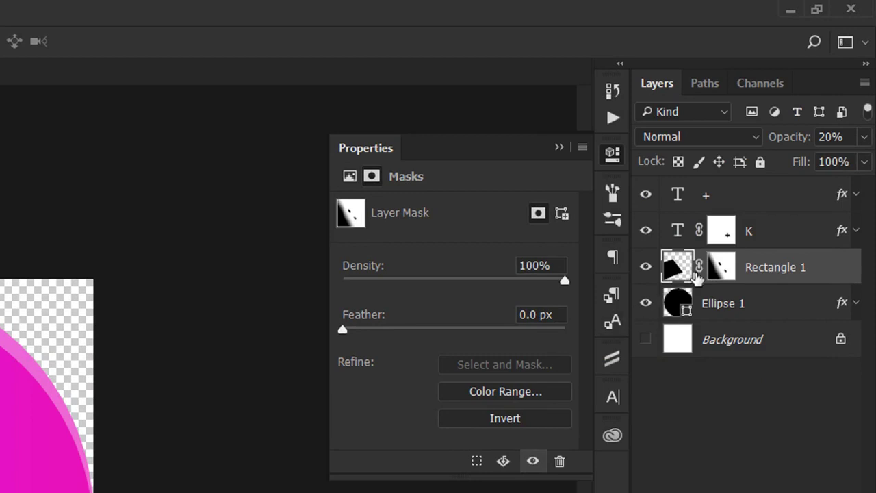
Step: Apply the layer mask permanently to Rectangle 1 and show its bounds
{"action": "right_click", "coordinate": [720, 260]}
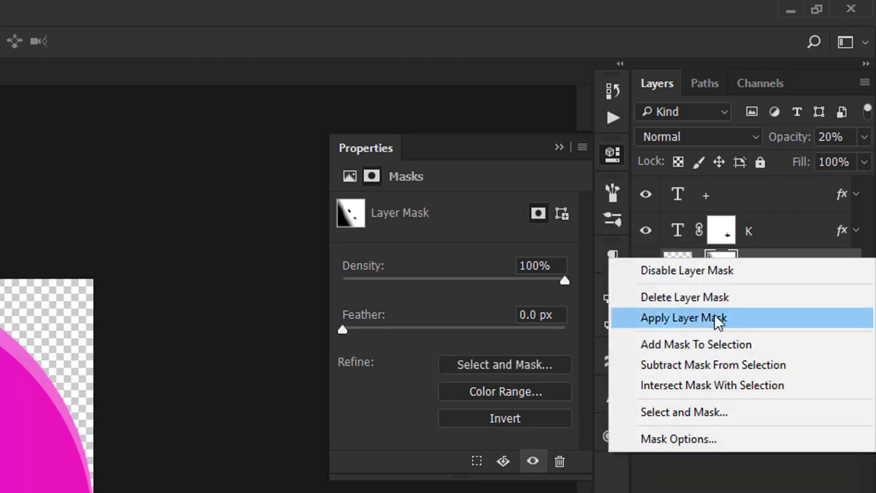
{"action": "left_click", "coordinate": [752, 317]}
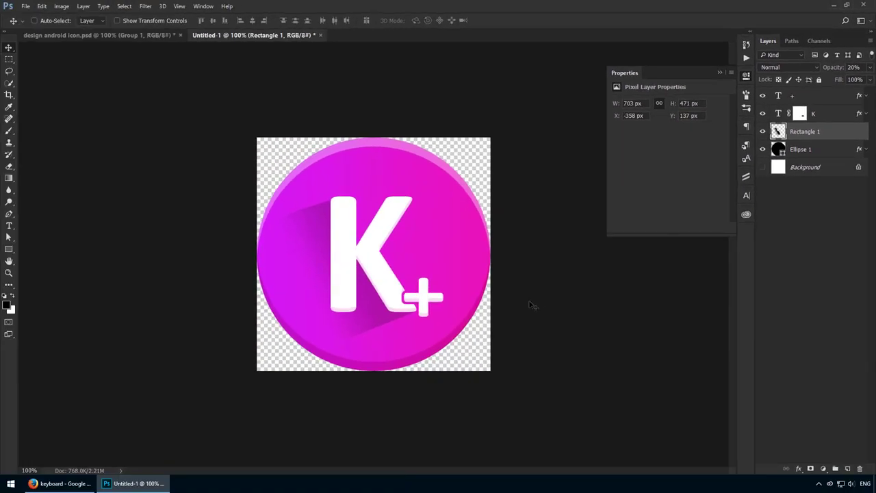
{"action": "key", "text": "ctrl+t"}
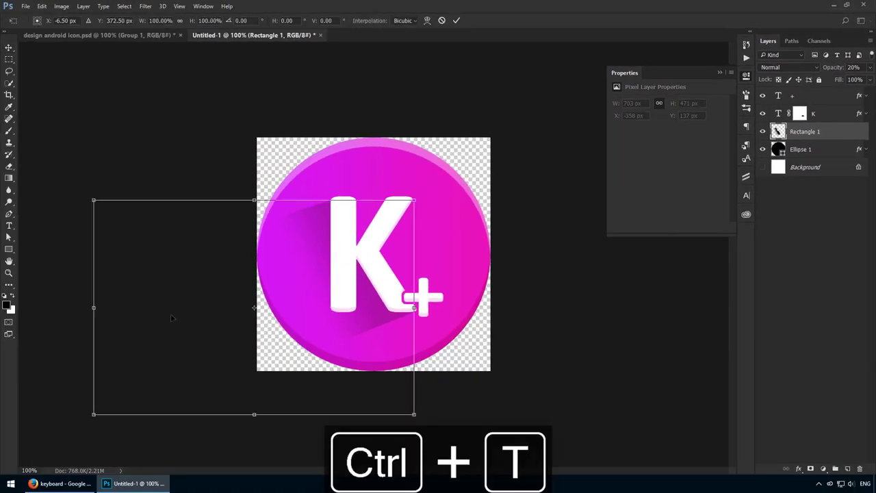
Step: Crop away the shadow's off-canvas pixels, confirm its 309×312 px bounds, and close Properties
{"action": "key", "text": "Return"}
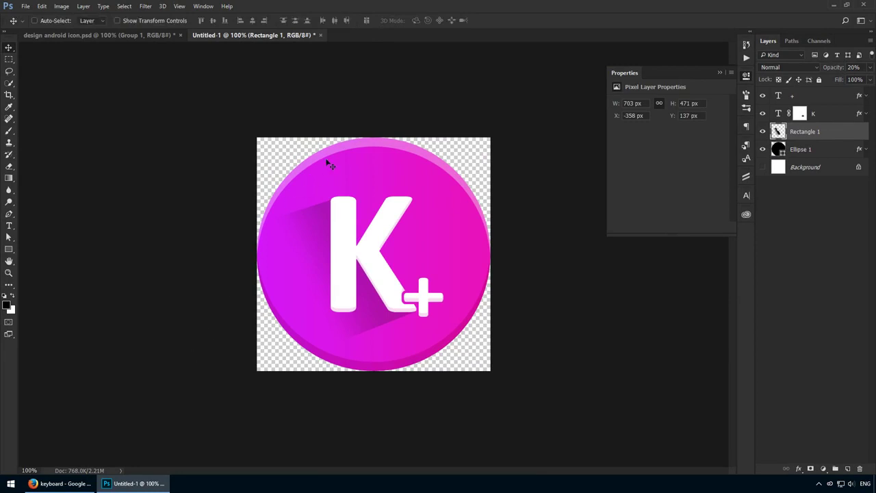
{"action": "key", "text": "c"}
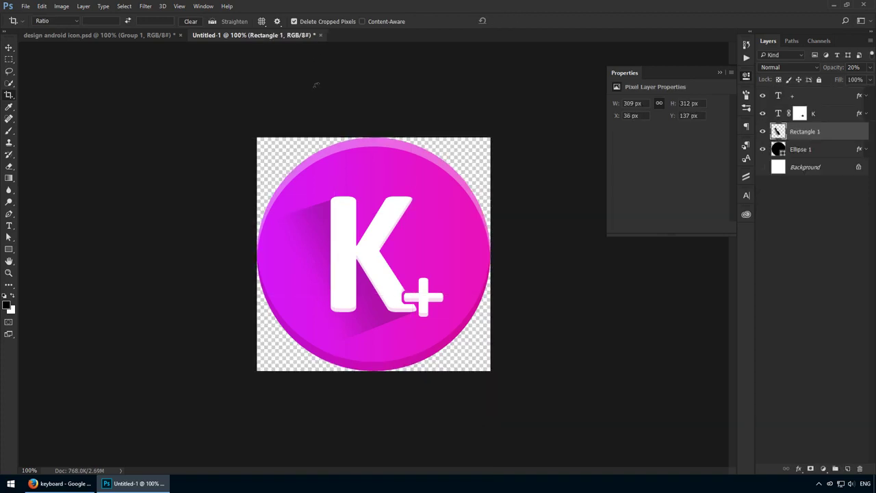
{"action": "key", "text": "v"}
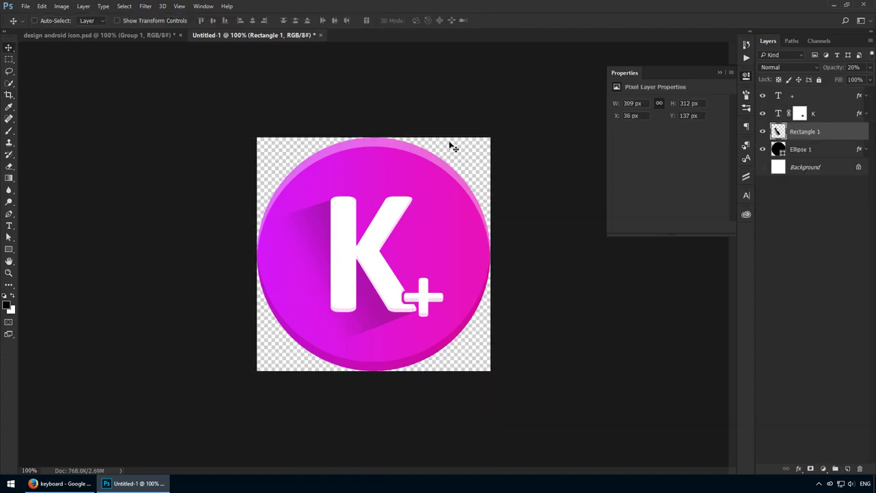
{"action": "key", "text": "ctrl+t"}
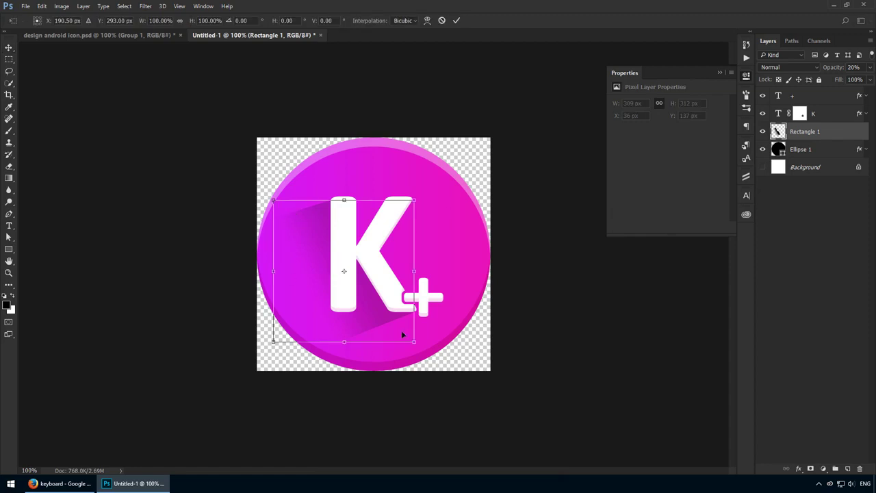
{"action": "key", "text": "Return"}
{"action": "left_click", "coordinate": [745, 78]}
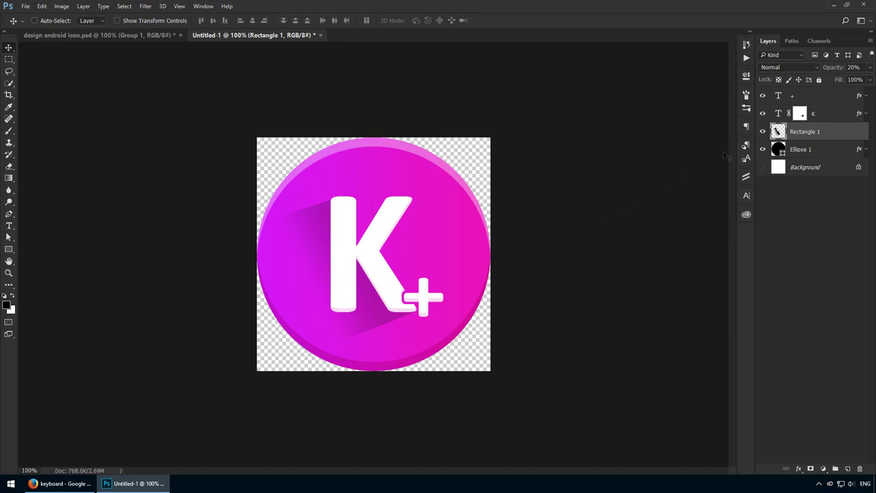
Step: Select all four icon layers and convert them into a single smart object
{"action": "left_click", "coordinate": [821, 152], "text": "shift"}
{"action": "left_click", "coordinate": [817, 94], "text": "shift"}
{"action": "right_click", "coordinate": [817, 94]}
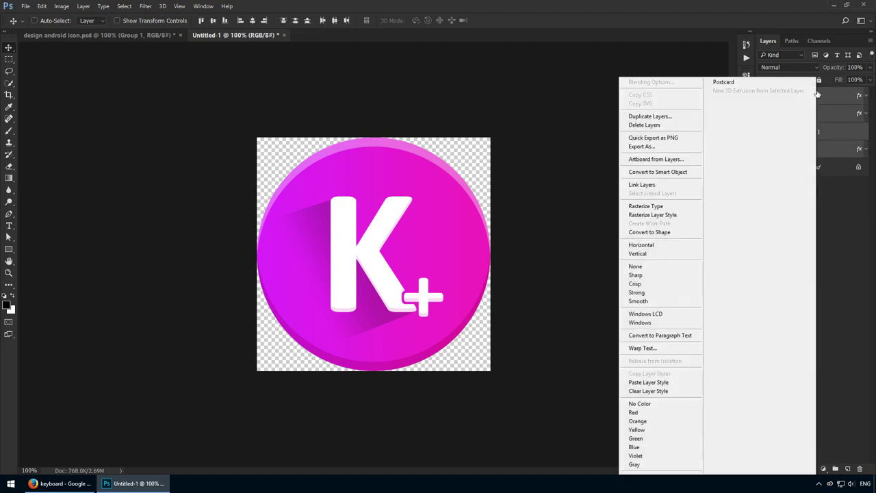
{"action": "left_click", "coordinate": [678, 174]}
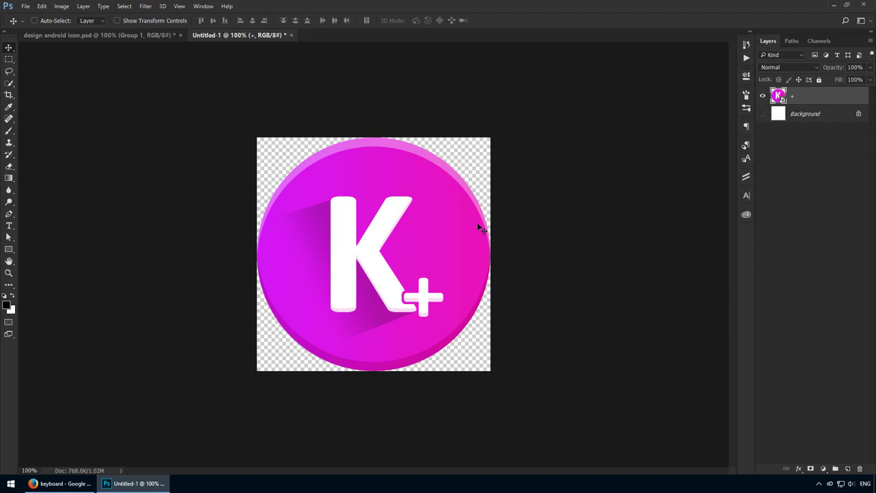
Step: Widen the canvas by cropping outward, then zoom out to see it all
{"action": "key", "text": "c"}
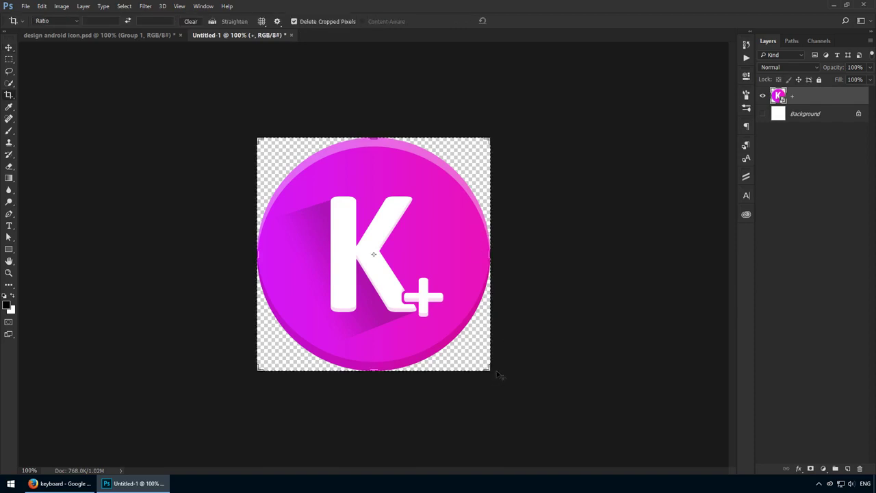
{"action": "left_click_drag", "start_coordinate": [493, 374], "coordinate": [681, 430]}
{"action": "key", "text": "Return"}
{"action": "key", "text": "ctrl+0"}
Step: Alt-drag copies of the icon to form a row of duplicates
{"action": "key", "text": "v"}
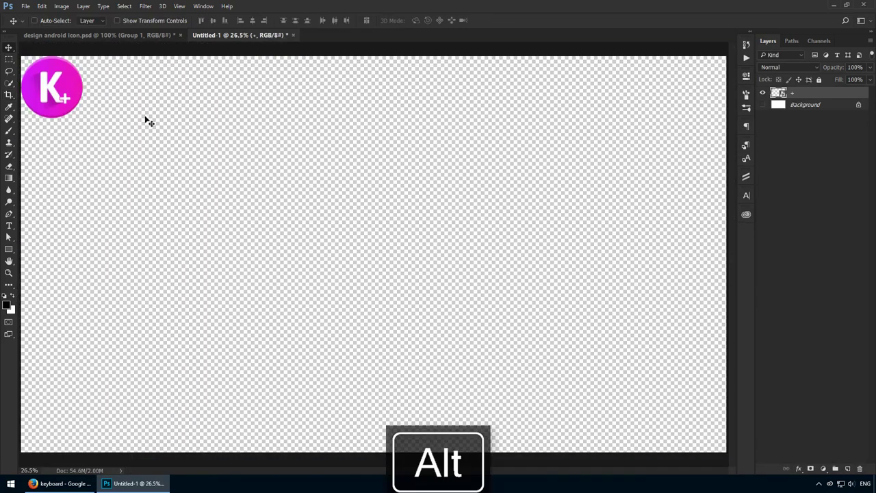
{"action": "left_click_drag", "start_coordinate": [75, 89], "coordinate": [220, 118]}
{"action": "left_click_drag", "start_coordinate": [220, 118], "coordinate": [394, 117]}
{"action": "left_click_drag", "start_coordinate": [394, 118], "coordinate": [479, 118]}
{"action": "left_click_drag", "start_coordinate": [196, 119], "coordinate": [192, 120]}
Step: Resize the second icon to 256 px wide, measuring in pixels
{"action": "key", "text": "ctrl+t"}
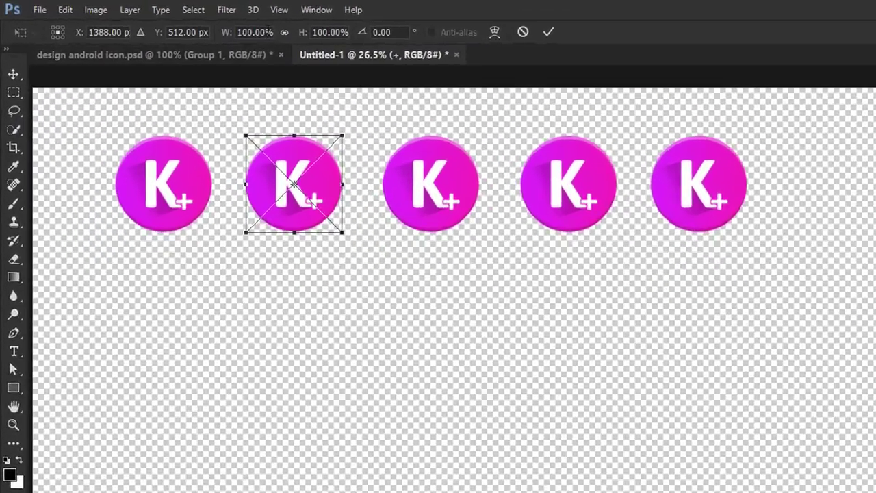
{"action": "right_click", "coordinate": [169, 20]}
{"action": "left_click", "coordinate": [311, 43]}
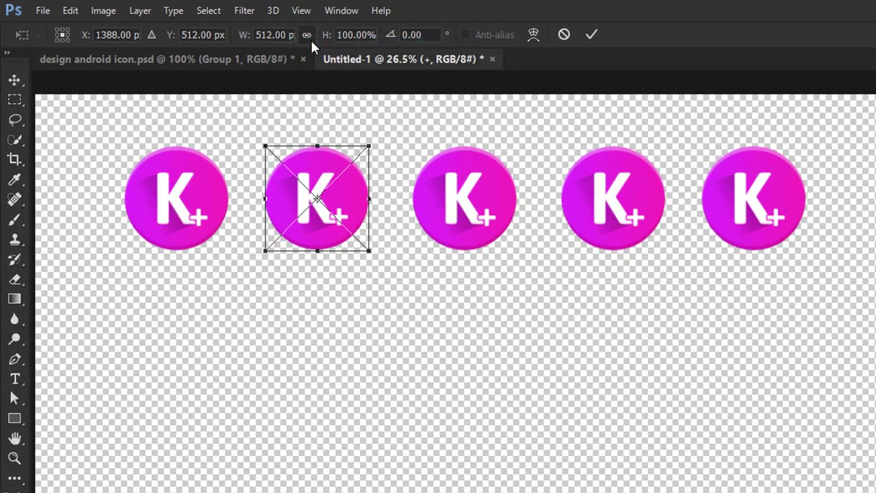
{"action": "right_click", "coordinate": [349, 35]}
{"action": "left_click", "coordinate": [364, 49]}
{"action": "double_click", "coordinate": [267, 35]}
{"action": "type", "text": "25"}
{"action": "key", "text": "Return"}
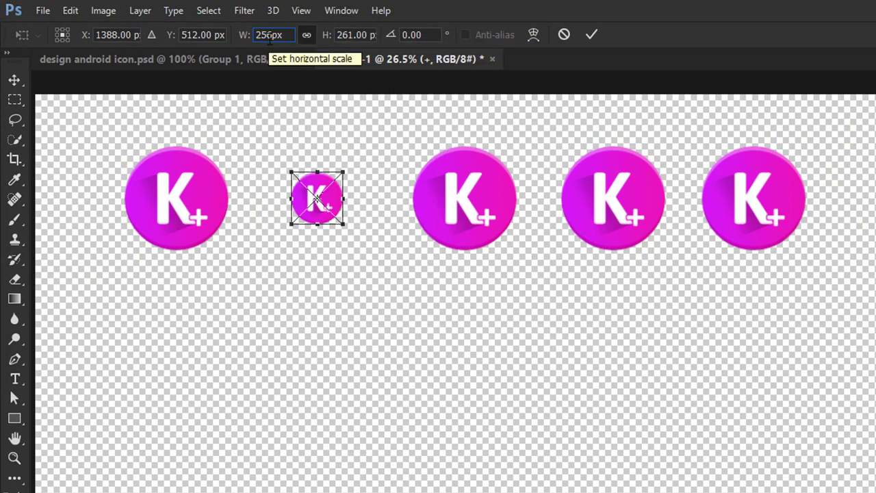
{"action": "key", "text": "Return"}
Step: Scale the next copy to 128 px and place it beside the first icon
{"action": "left_click_drag", "start_coordinate": [313, 143], "coordinate": [542, 162]}
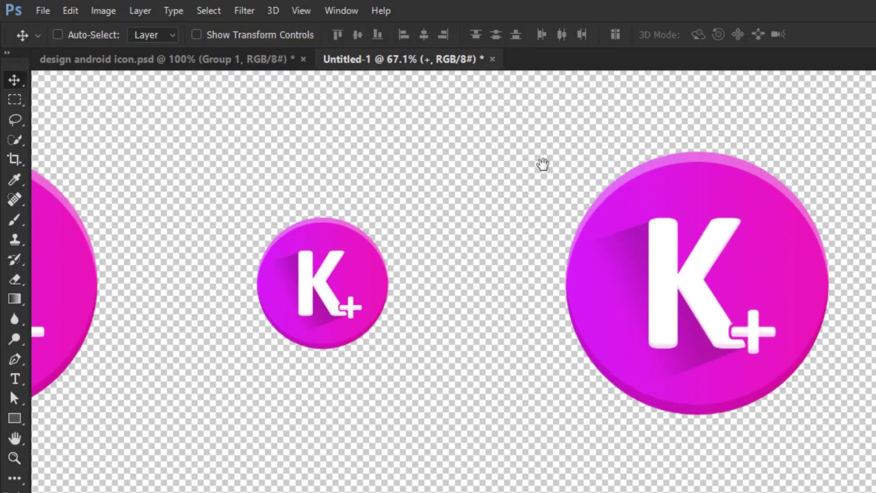
{"action": "scroll", "coordinate": [541, 162], "scroll_direction": "up", "scroll_amount": 3}
{"action": "key", "text": "ctrl+t"}
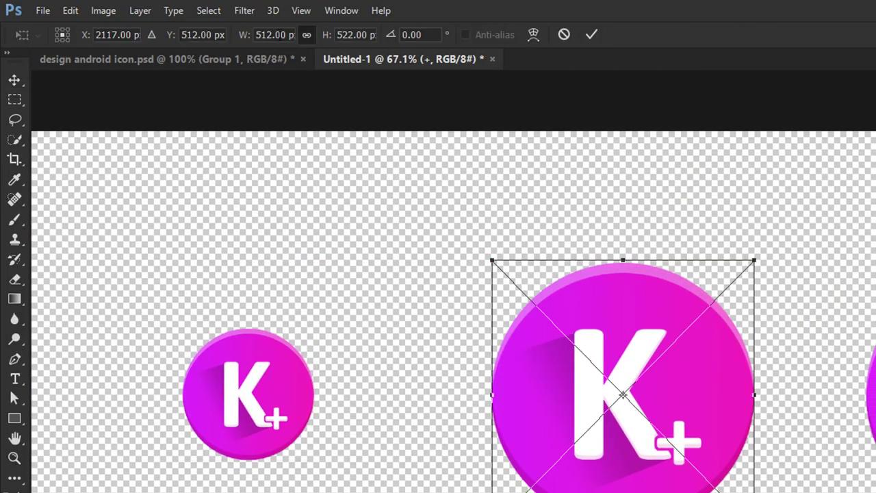
{"action": "double_click", "coordinate": [278, 34]}
{"action": "type", "text": "12"}
{"action": "type", "text": "8"}
{"action": "key", "text": "Return"}
Step: Scale another copy to 64 px and place it under the medium icon
{"action": "key", "text": "Return"}
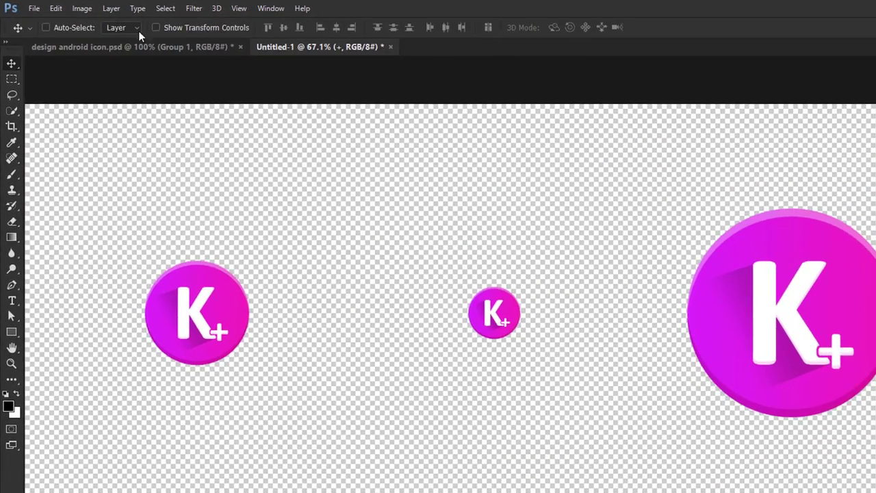
{"action": "left_click_drag", "start_coordinate": [627, 397], "coordinate": [427, 379]}
{"action": "left_click_drag", "start_coordinate": [791, 331], "coordinate": [335, 352]}
{"action": "key", "text": "ctrl+t"}
{"action": "double_click", "coordinate": [215, 27]}
{"action": "type", "text": "64"}
{"action": "key", "text": "Return"}
{"action": "key", "text": "Return"}
{"action": "left_click_drag", "start_coordinate": [603, 347], "coordinate": [380, 315]}
Step: Scale the last full-size copy down to 32 px
{"action": "left_click_drag", "start_coordinate": [743, 207], "coordinate": [236, 227]}
{"action": "left_click_drag", "start_coordinate": [77, 217], "coordinate": [340, 133]}
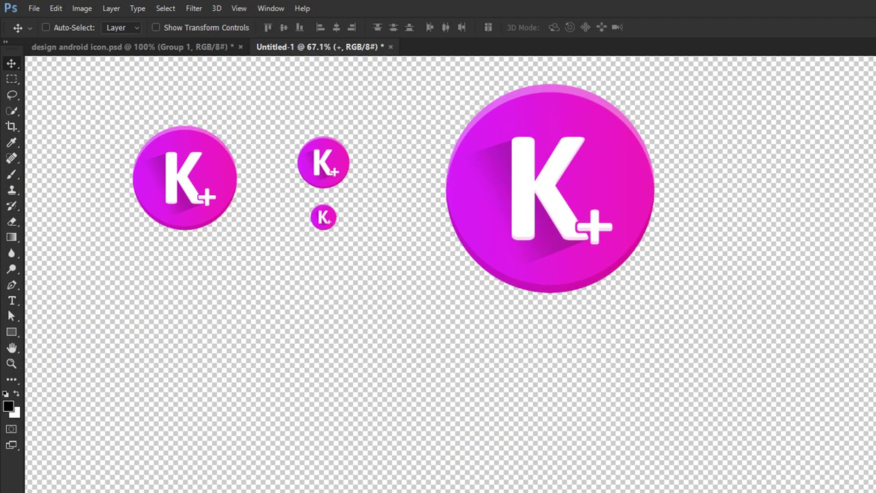
{"action": "key", "text": "ctrl+t"}
{"action": "double_click", "coordinate": [220, 27]}
{"action": "type", "text": "32"}
{"action": "key", "text": "Return"}
{"action": "key", "text": "Return"}
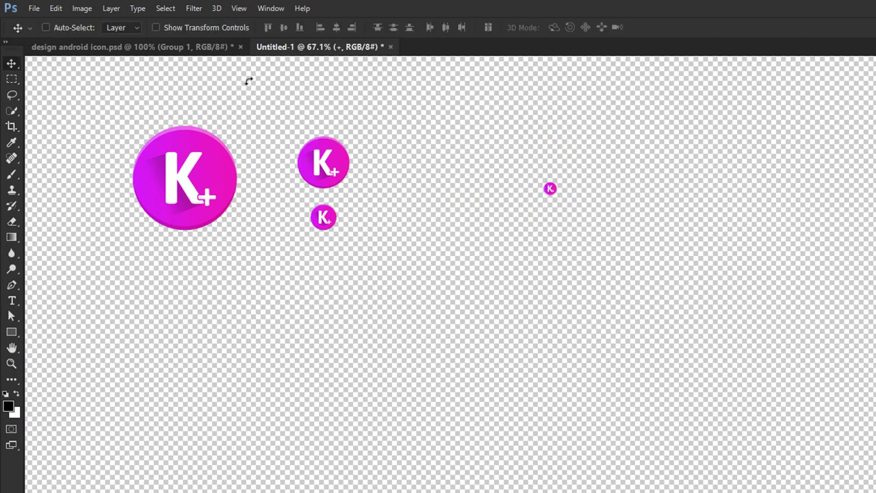
Step: Arrange the small icons together beside the 512 px icon and view at actual size
{"action": "left_click_drag", "start_coordinate": [536, 305], "coordinate": [288, 372]}
{"action": "left_click_drag", "start_coordinate": [547, 357], "coordinate": [356, 370]}
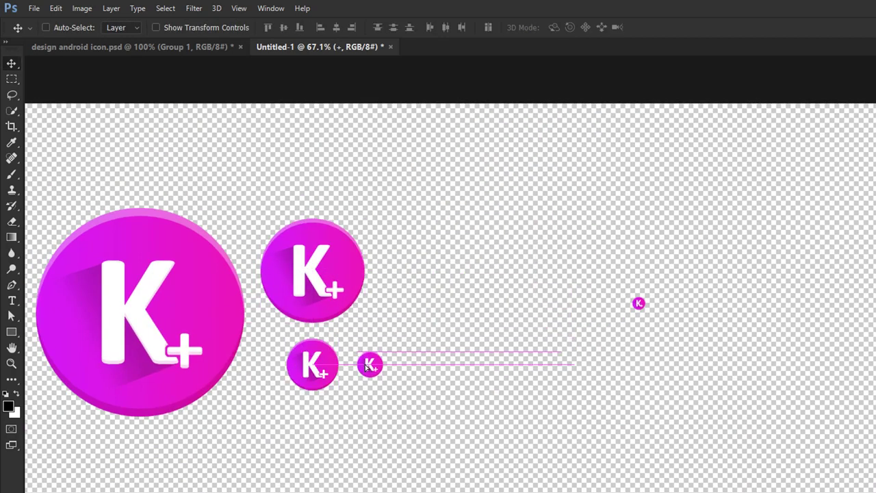
{"action": "left_click_drag", "start_coordinate": [626, 307], "coordinate": [359, 335]}
{"action": "left_click_drag", "start_coordinate": [312, 313], "coordinate": [458, 293]}
{"action": "key", "text": "ctrl+1"}
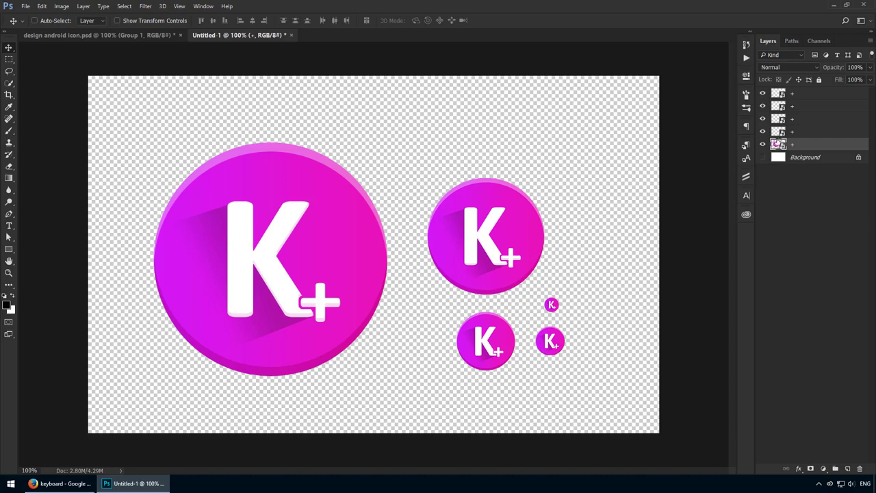
Step: Open the smart object and hide Ellipse 1's Gradient Overlay effect
{"action": "double_click", "coordinate": [781, 145]}
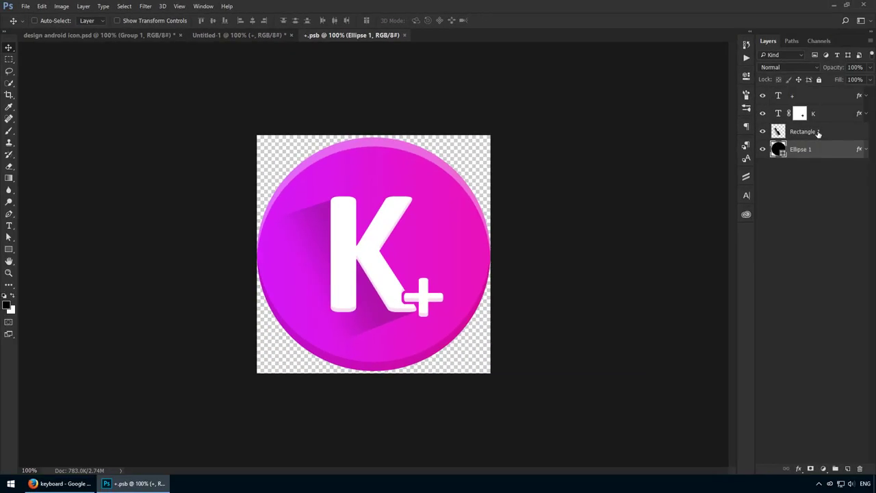
{"action": "left_click", "coordinate": [821, 131]}
{"action": "left_click", "coordinate": [827, 114]}
{"action": "left_click", "coordinate": [828, 149]}
{"action": "left_click", "coordinate": [866, 150]}
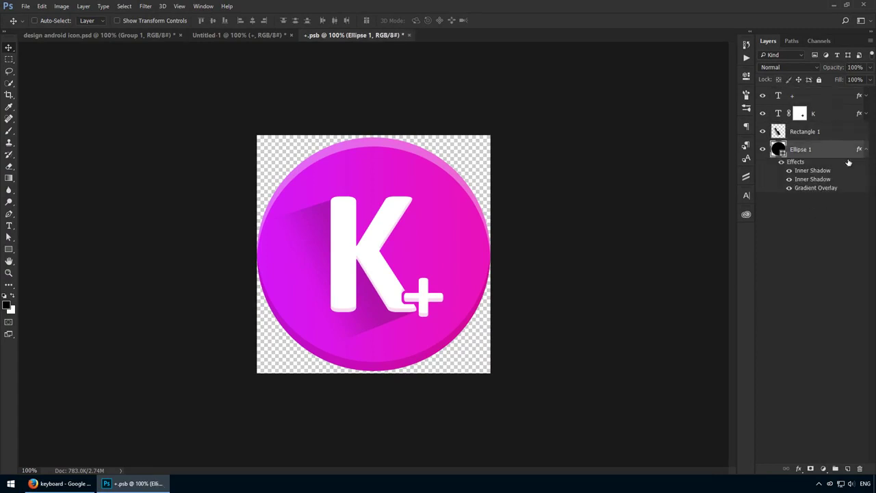
{"action": "left_click", "coordinate": [789, 188]}
Step: Change the ellipse fill to green, save the smart object, and close it
{"action": "double_click", "coordinate": [779, 150]}
{"action": "left_click", "coordinate": [702, 236]}
{"action": "left_click_drag", "start_coordinate": [701, 236], "coordinate": [702, 249]}
{"action": "left_click", "coordinate": [665, 221]}
{"action": "left_click", "coordinate": [783, 179]}
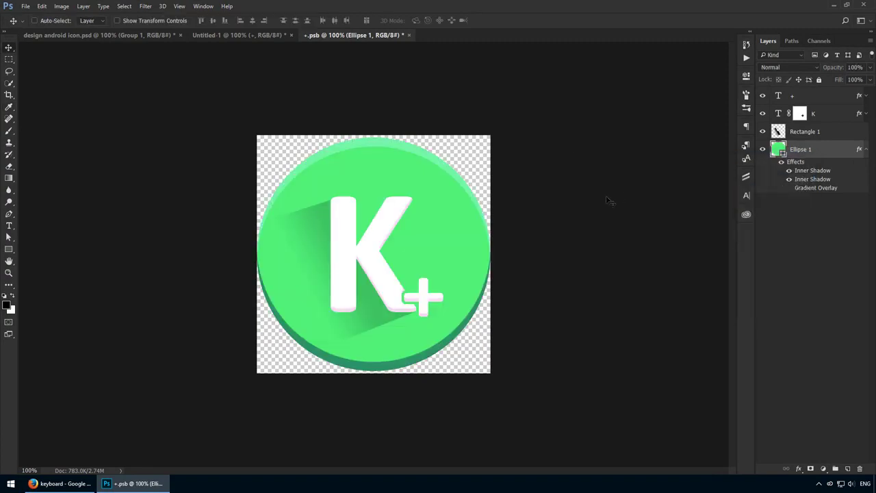
{"action": "key", "text": "ctrl+s"}
{"action": "left_click", "coordinate": [404, 35]}
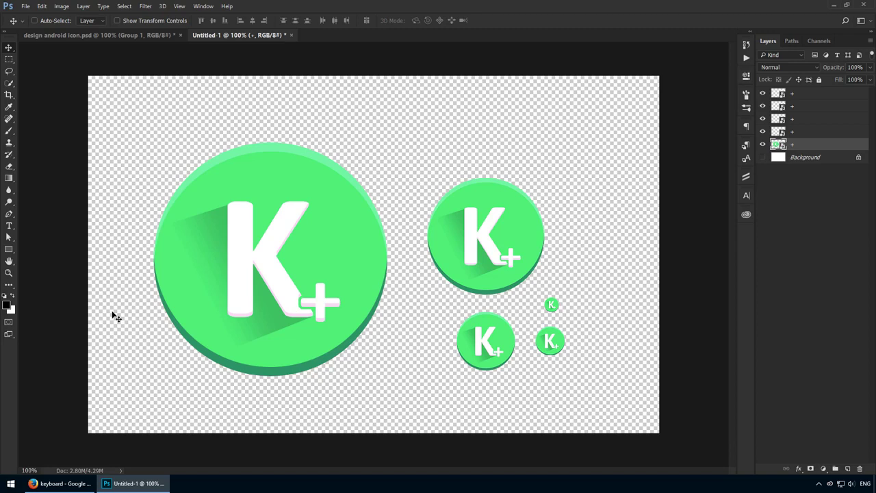
Step: Set the ellipse fill to magenta in the smart object, save, and close it
{"action": "double_click", "coordinate": [779, 145]}
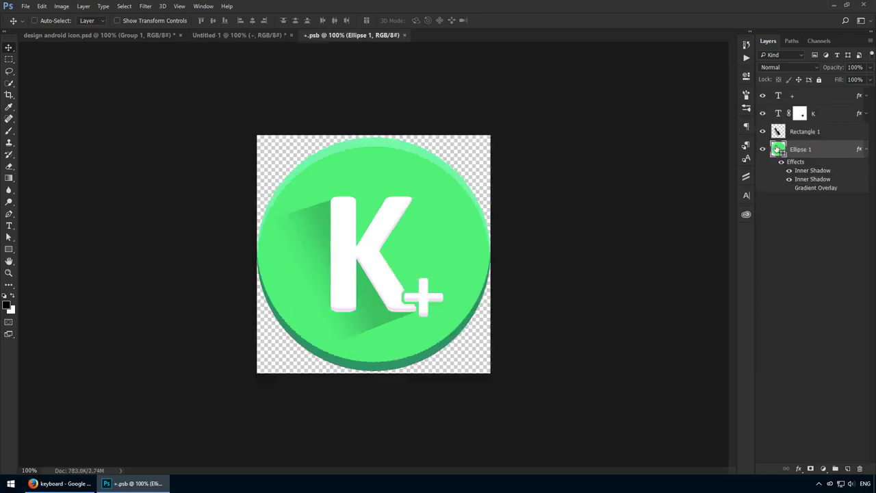
{"action": "double_click", "coordinate": [778, 149]}
{"action": "left_click_drag", "start_coordinate": [700, 222], "coordinate": [700, 201]}
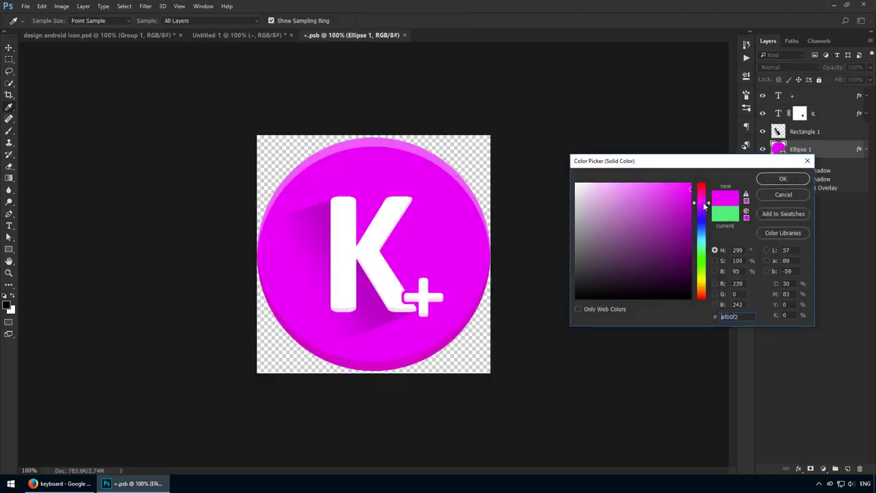
{"action": "key", "text": "Return"}
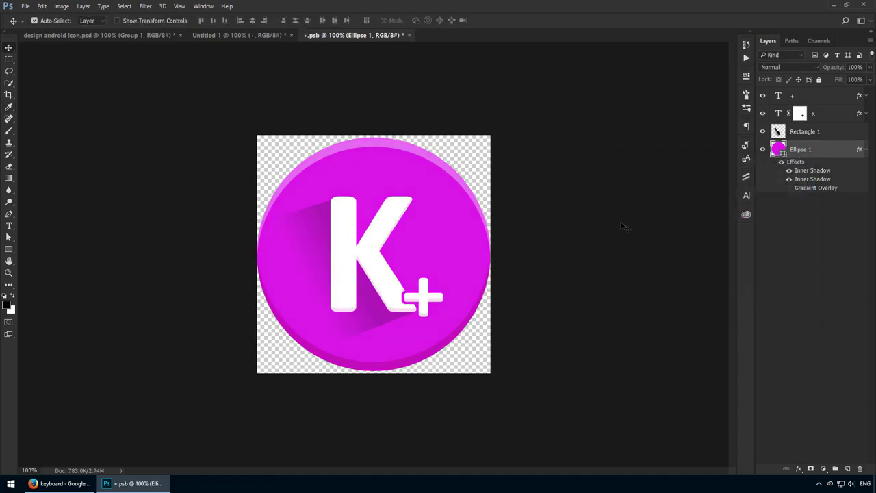
{"action": "key", "text": "ctrl+s"}
{"action": "key", "text": "ctrl+w"}
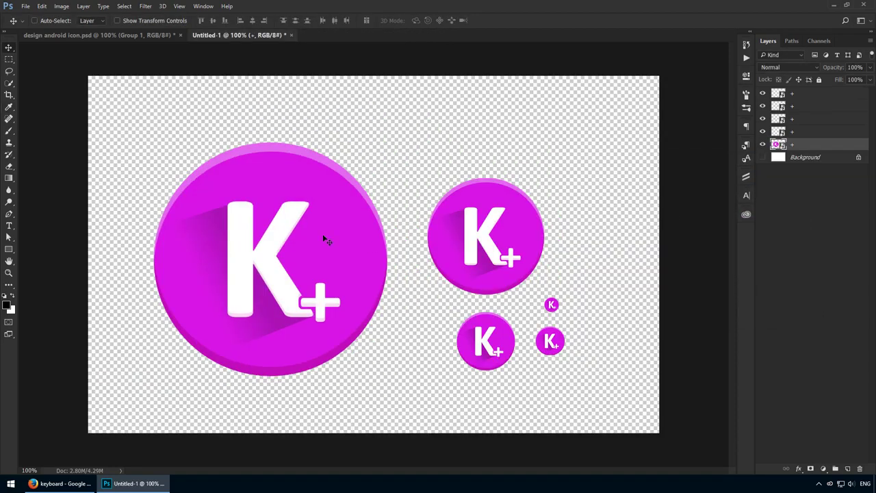
Step: Reopen the smart object, save it with the Gradient Overlay restored, and close it
{"action": "double_click", "coordinate": [779, 145]}
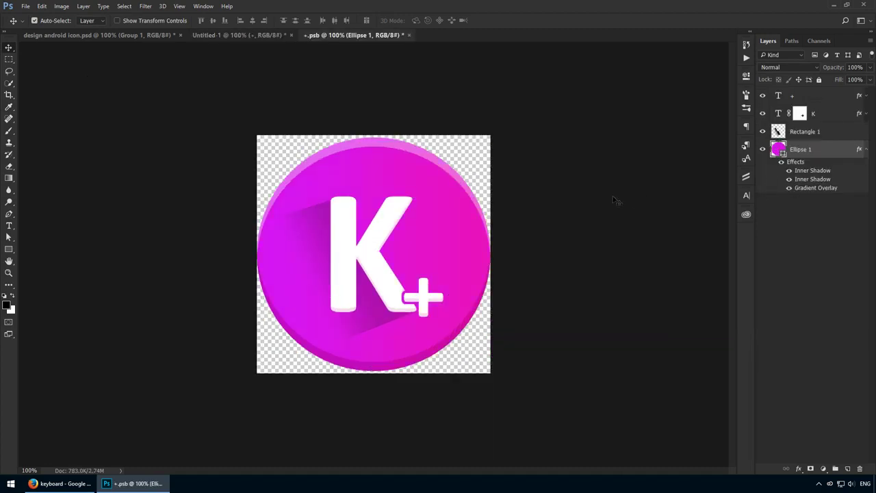
{"action": "key", "text": "ctrl+s"}
{"action": "key", "text": "ctrl+w"}
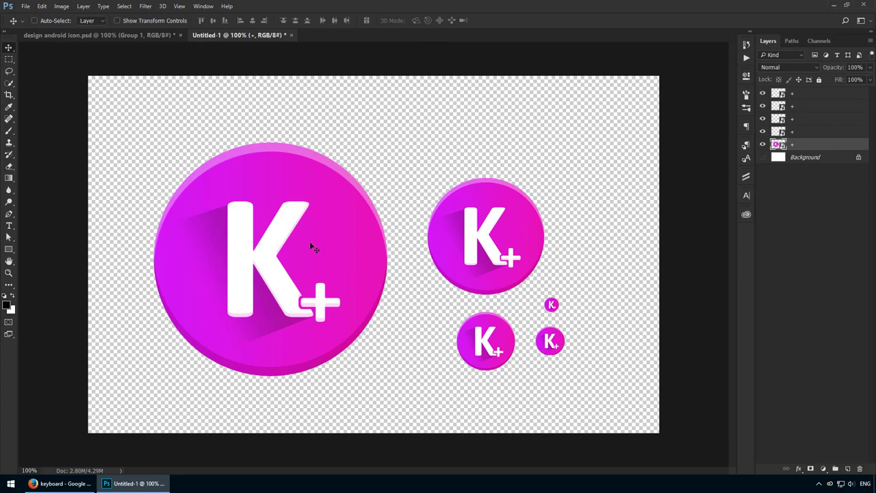